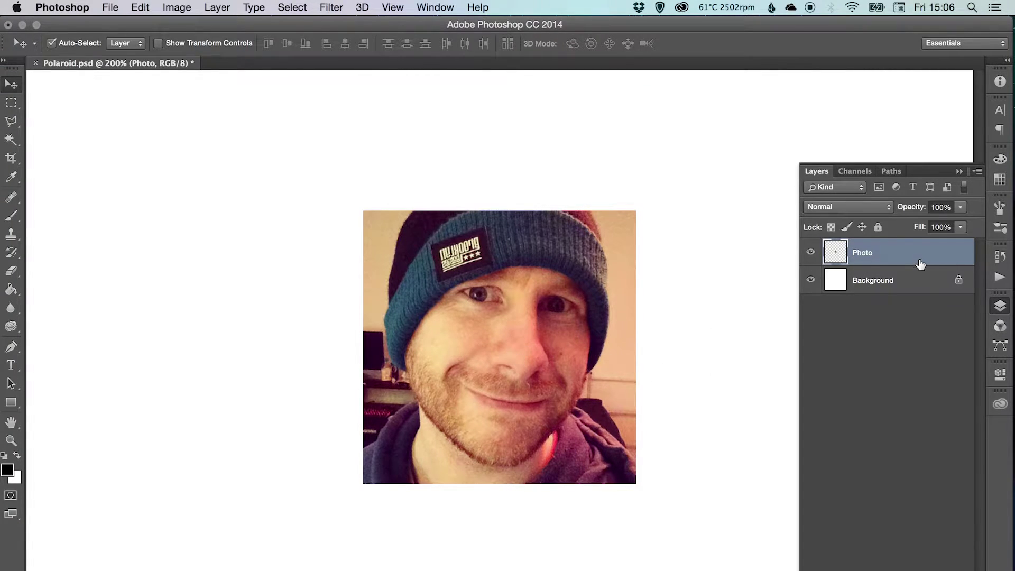
# Try a drop shadow on the Photo layer, then discard it.
pyautogui.rightClick(884, 251)
pyautogui.click(759, 95)
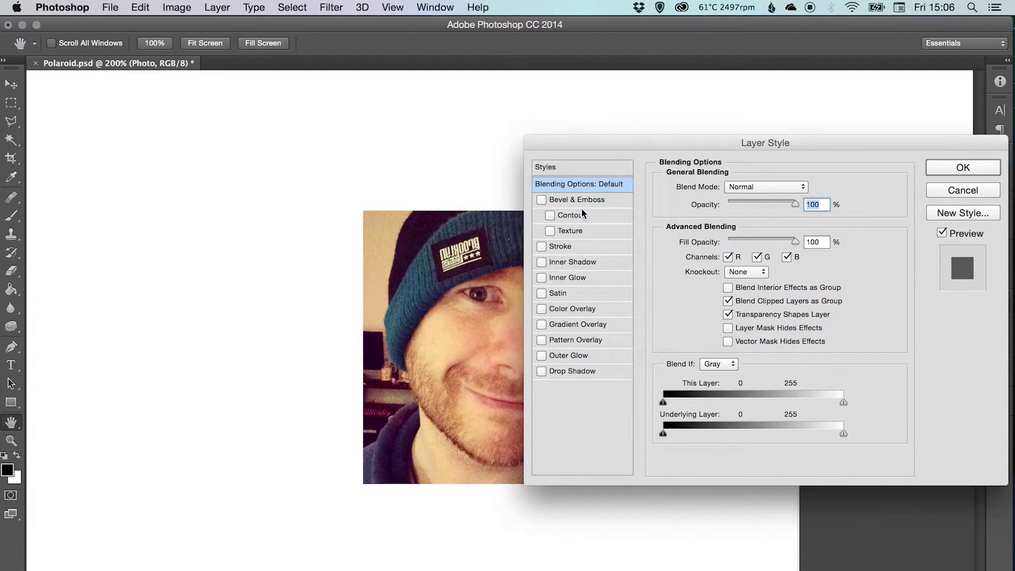
pyautogui.click(558, 371)
pyautogui.moveTo(641, 141); pyautogui.dragTo(799, 145)
pyautogui.moveTo(874, 252); pyautogui.dragTo(883, 250)
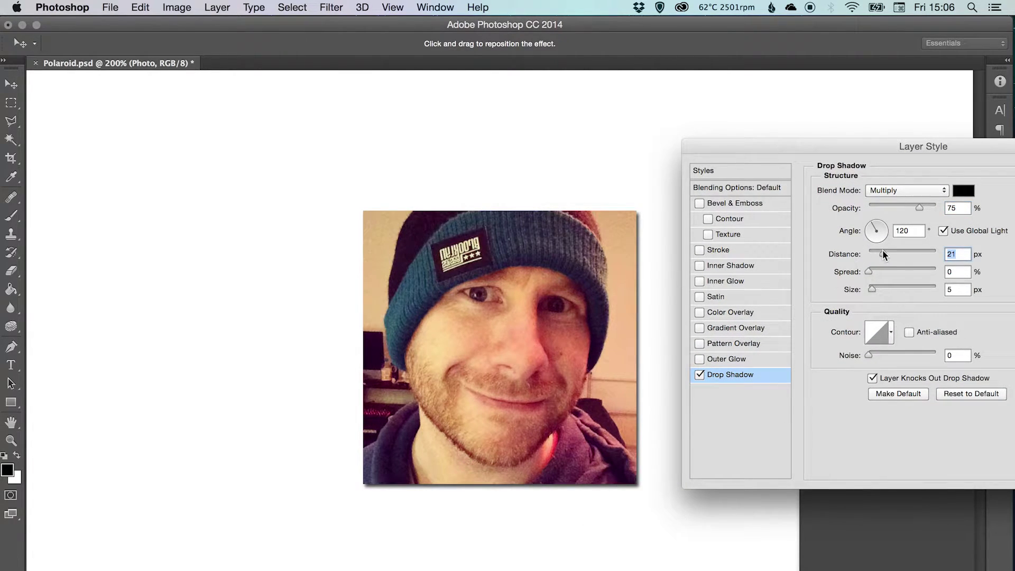
pyautogui.moveTo(873, 288); pyautogui.dragTo(877, 251)
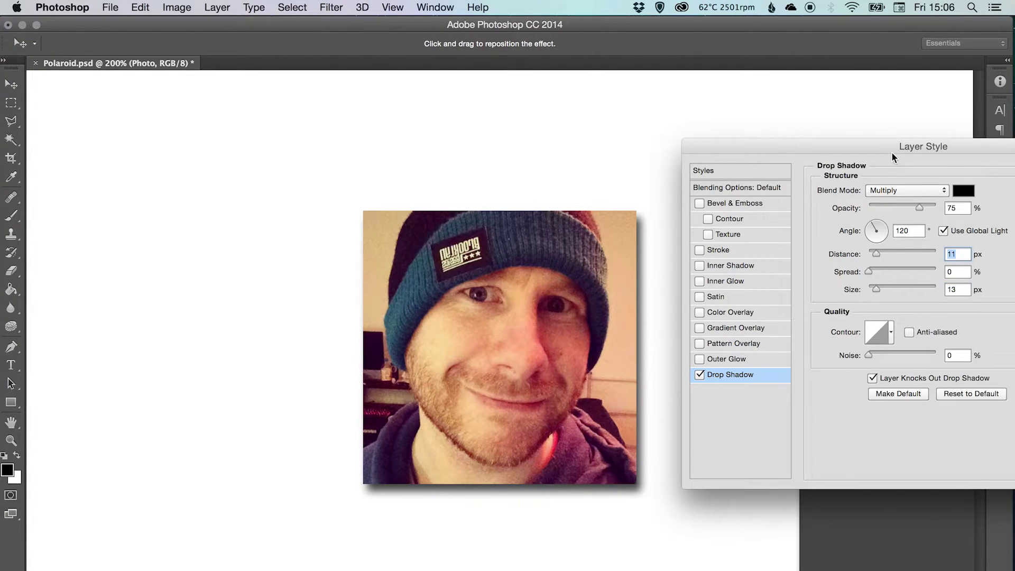
pyautogui.moveTo(895, 145); pyautogui.dragTo(546, 160)
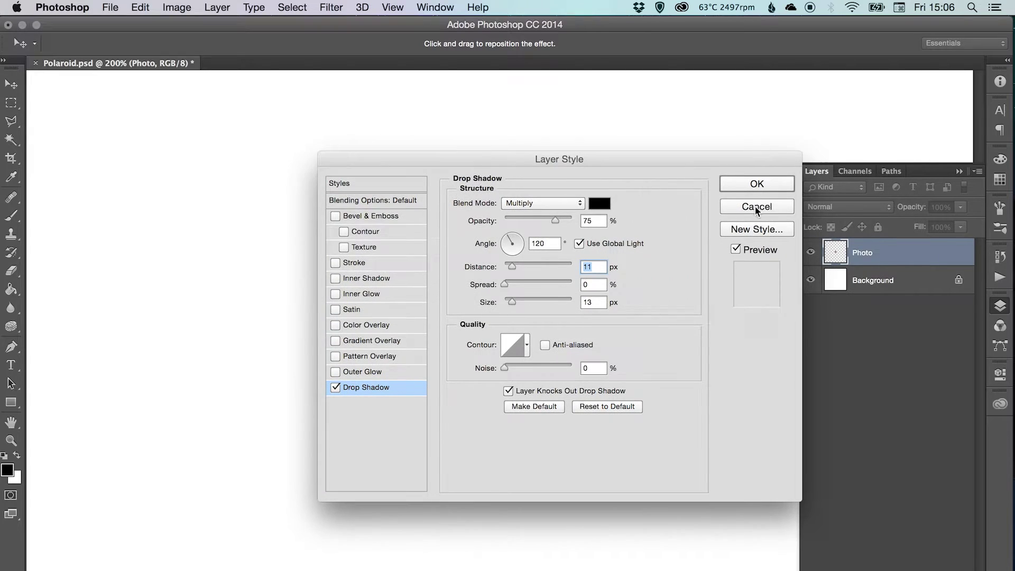
pyautogui.click(758, 205)
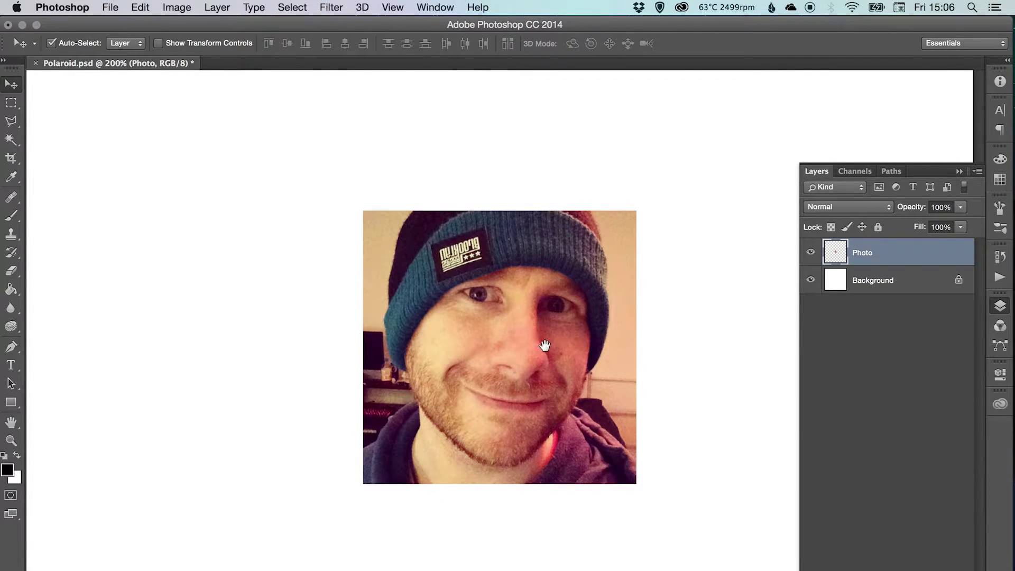
# Convert the locked Background into an ordinary layer named Background.
pyautogui.moveTo(544, 345); pyautogui.dragTo(538, 341)
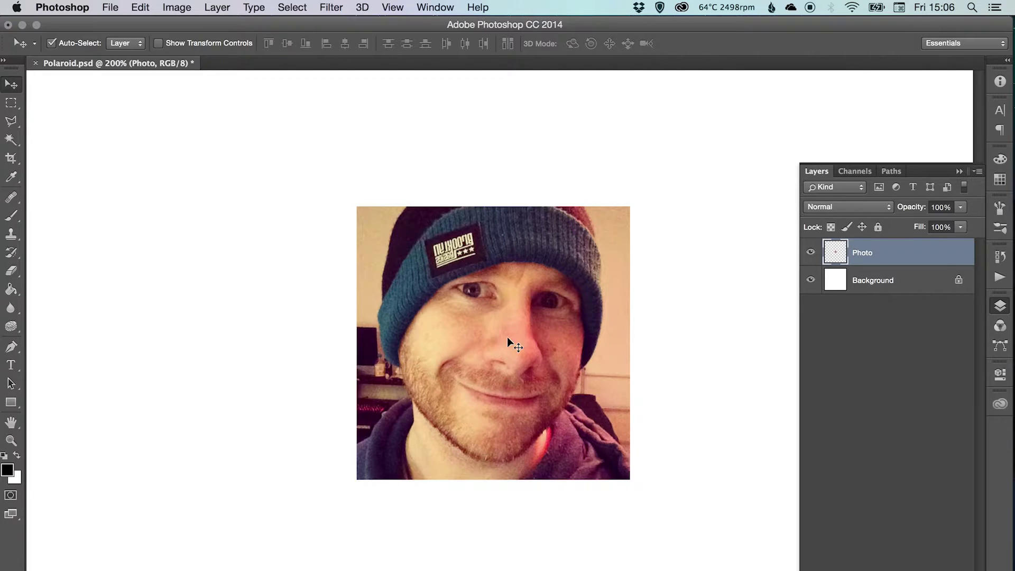
pyautogui.doubleClick(899, 284)
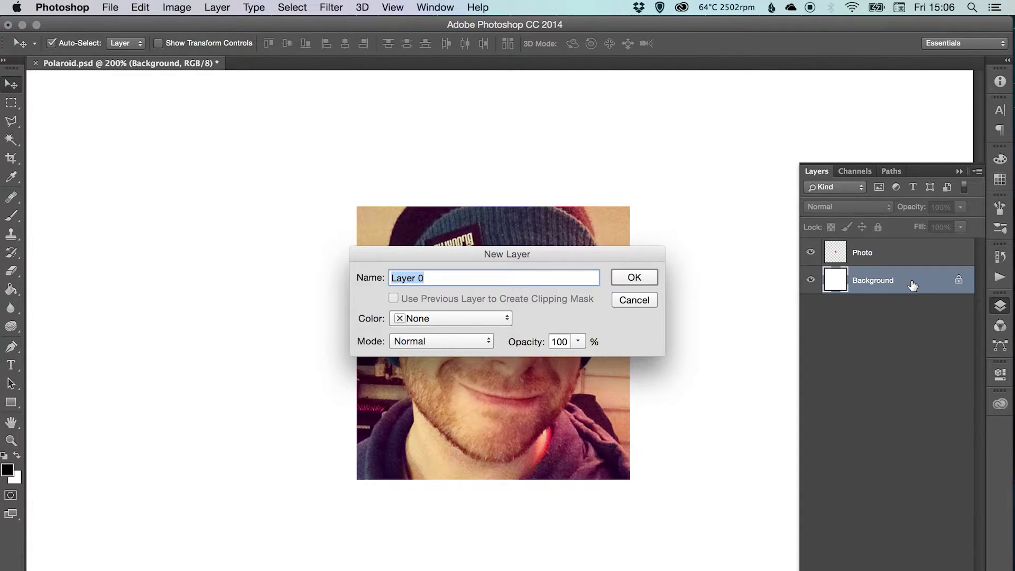
pyautogui.write('Background')
pyautogui.press('Return')
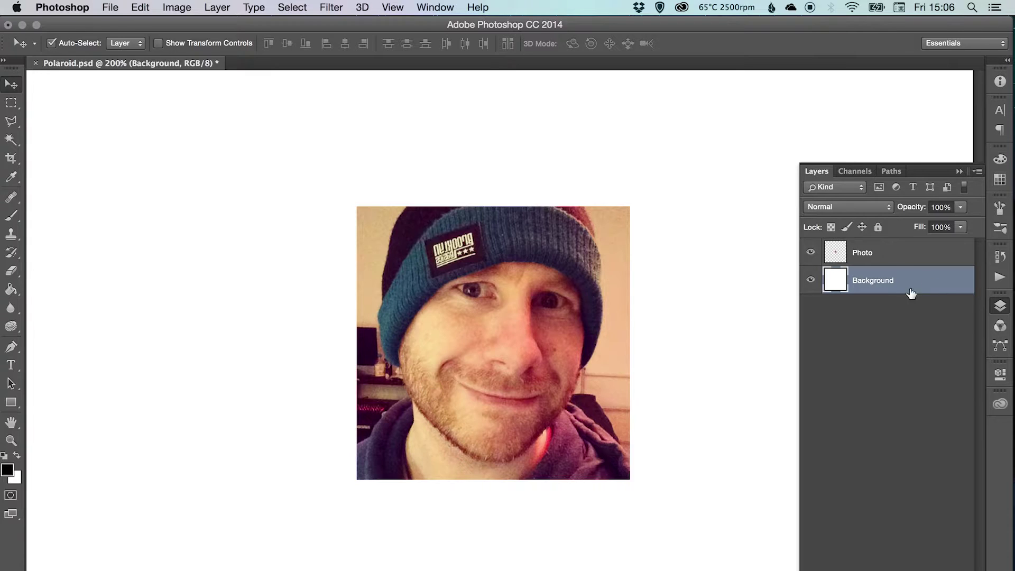
# Give the Background layer a near-white #f6f6f6 Color Overlay.
pyautogui.rightClick(881, 283)
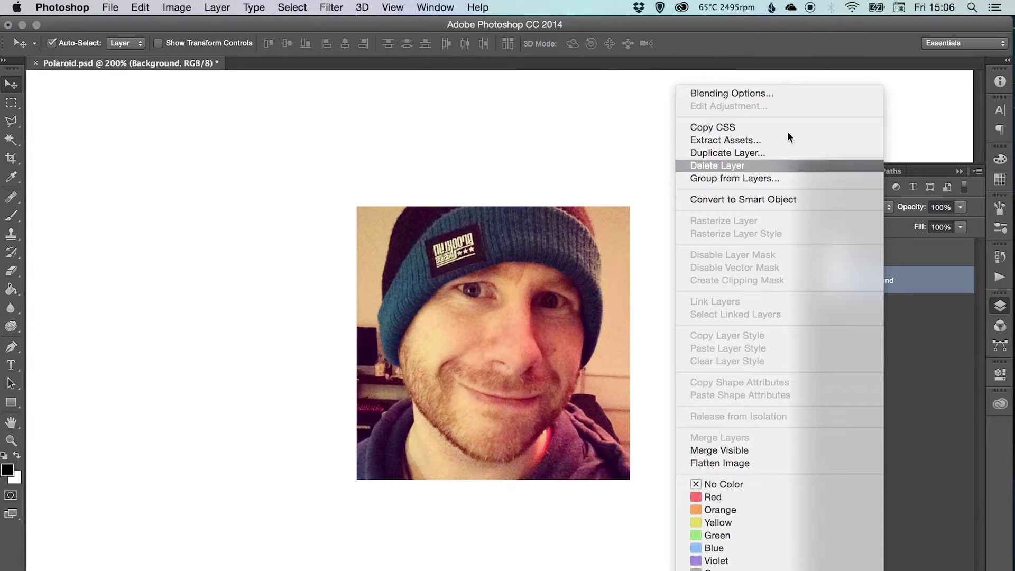
pyautogui.click(752, 98)
pyautogui.click(364, 325)
pyautogui.click(600, 203)
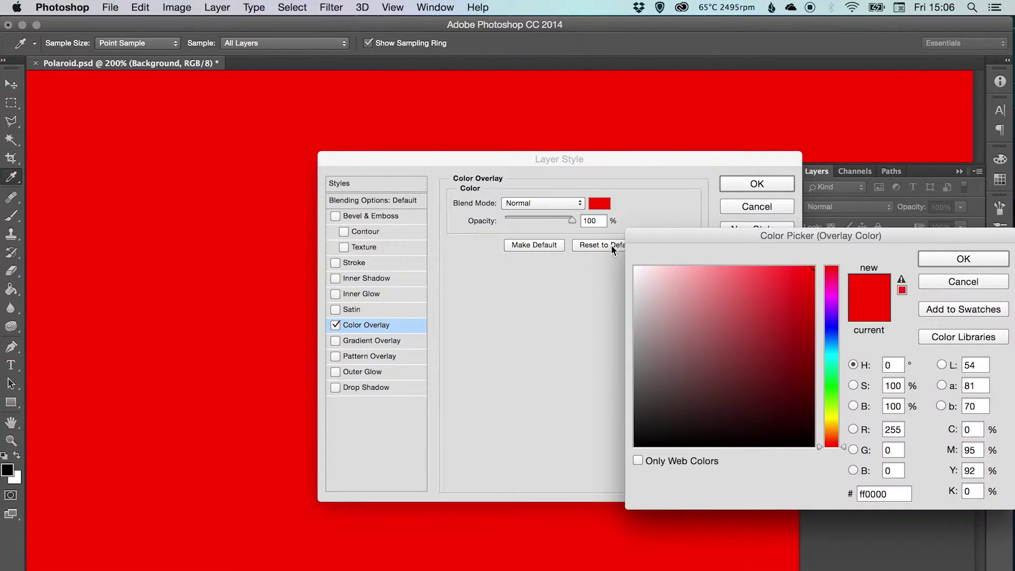
pyautogui.moveTo(661, 301); pyautogui.dragTo(632, 275)
pyautogui.click(921, 254)
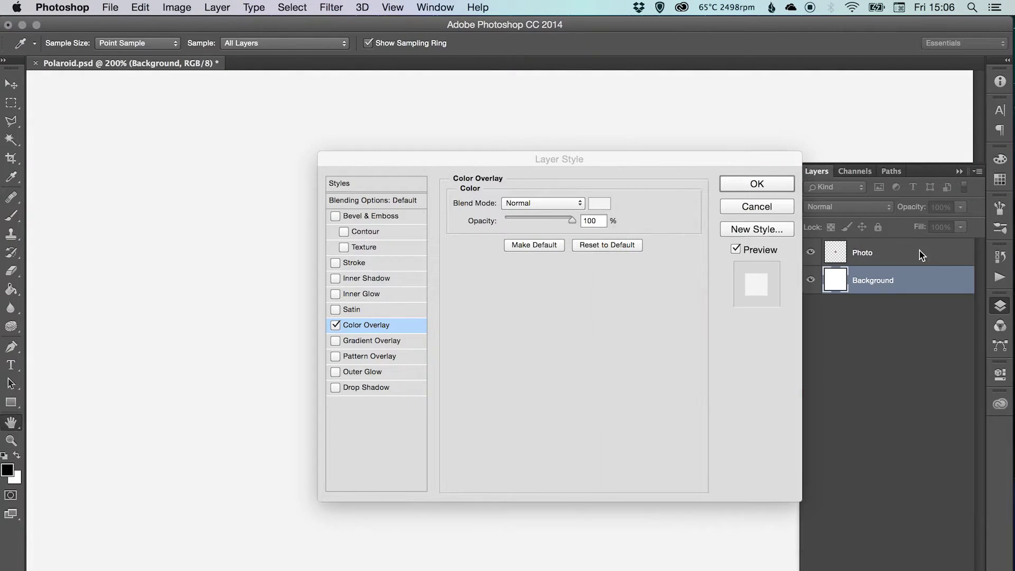
pyautogui.click(741, 180)
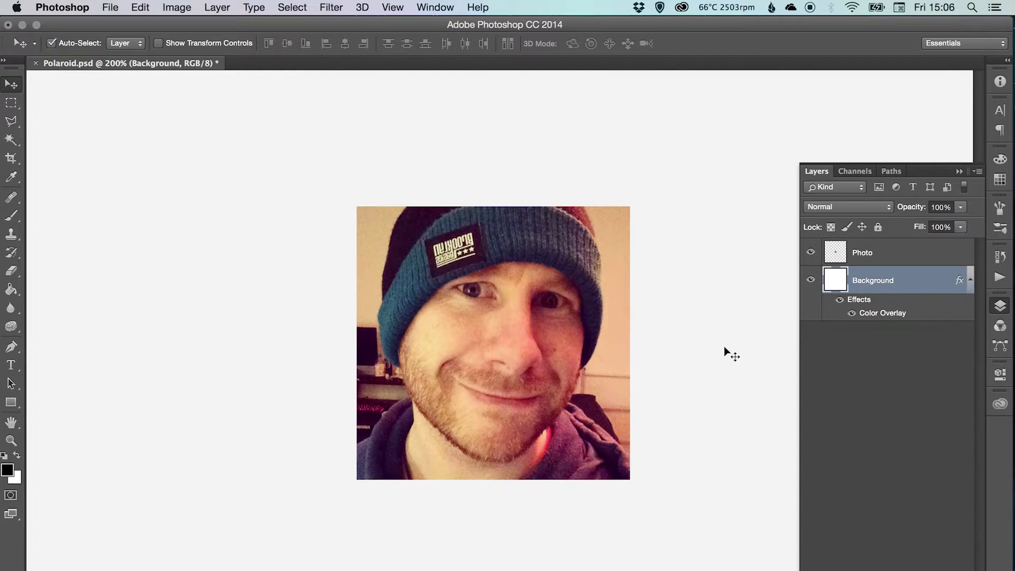
# Collapse the Background's effects list and lock the layer's position.
pyautogui.click(971, 281)
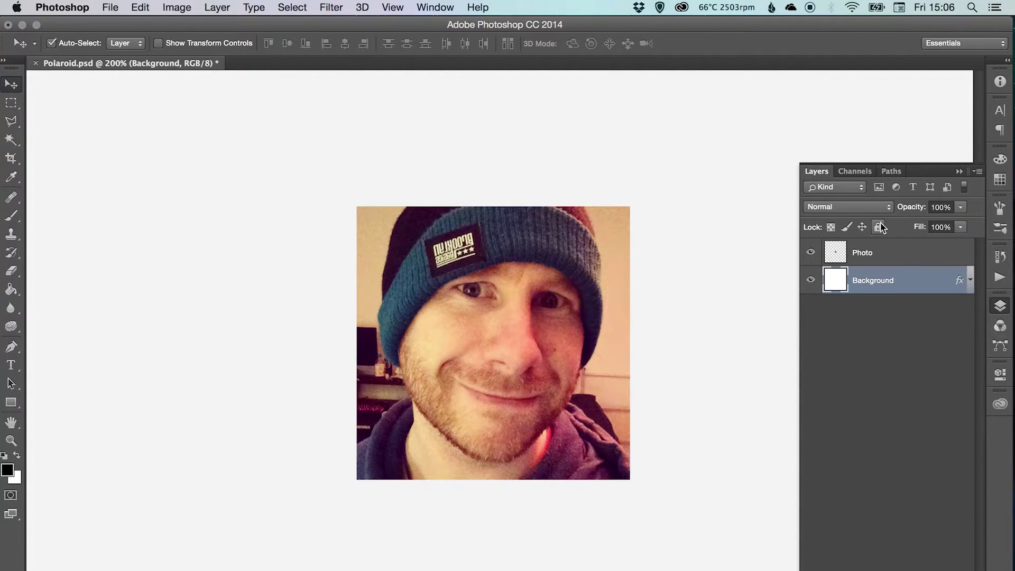
pyautogui.click(863, 228)
pyautogui.scroll(-2, 493, 293)
pyautogui.hscroll(2, 494, 293)
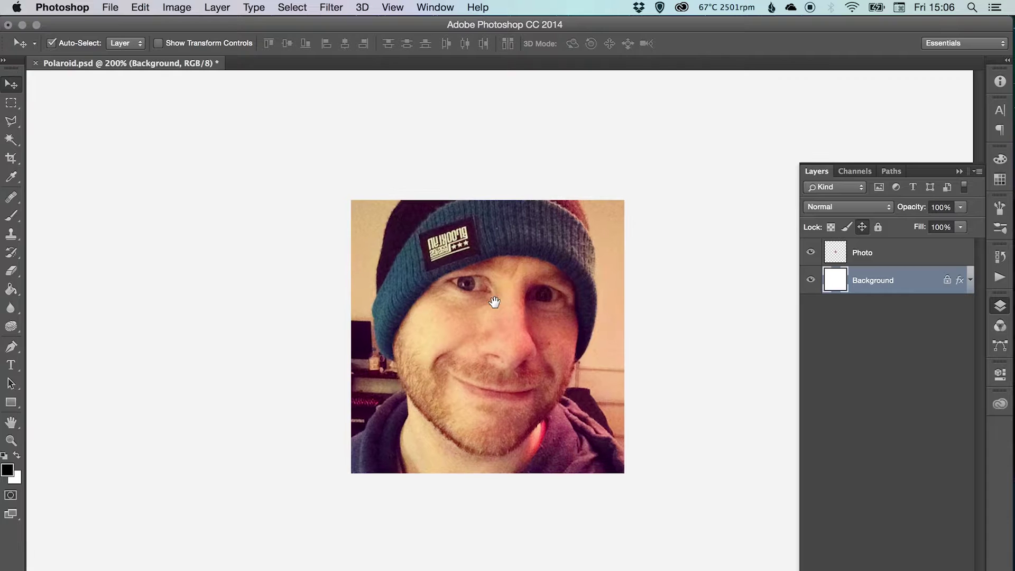
# Add a new layer above Photo and draw a rectangle over the photo.
pyautogui.click(863, 254)
pyautogui.press('super+shift+alt+n')
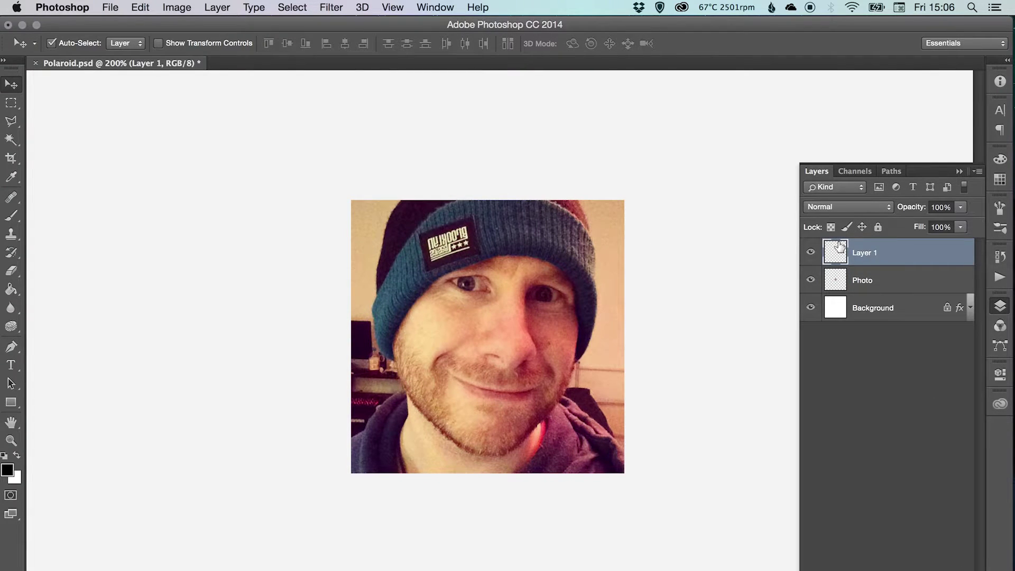
pyautogui.press('z')
pyautogui.click(373, 211)
pyautogui.click(373, 212)
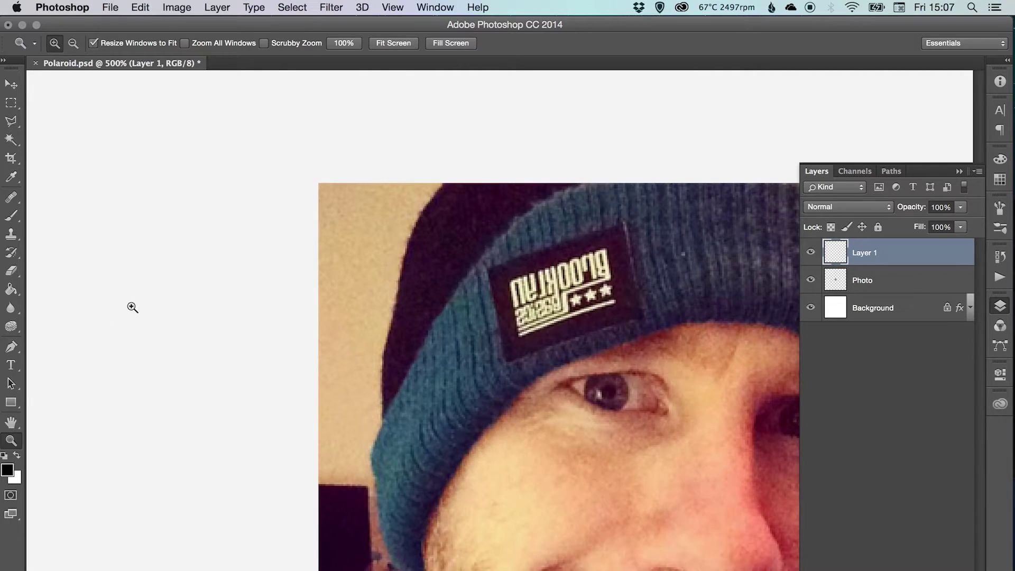
pyautogui.press('u')
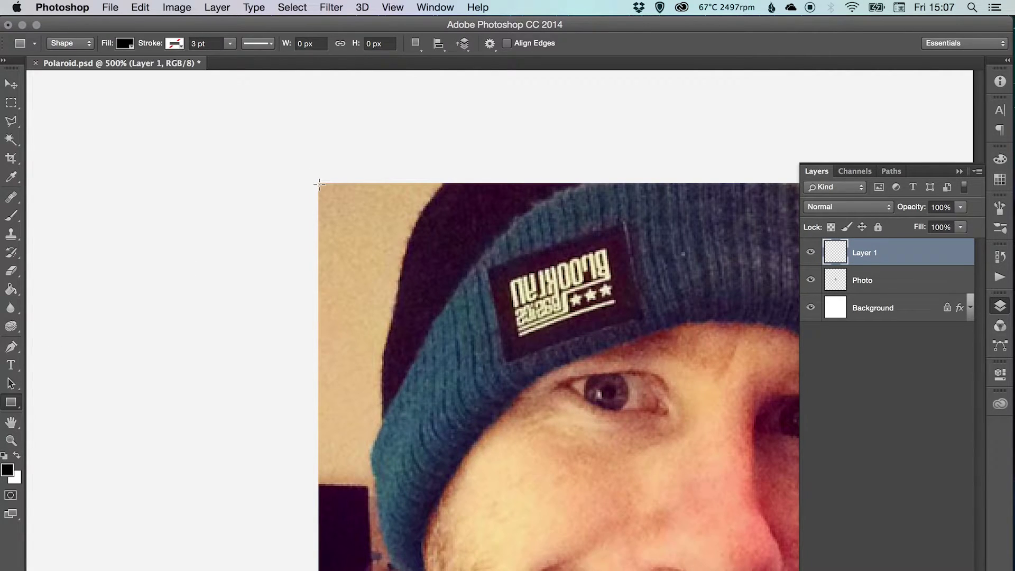
pyautogui.moveTo(319, 184); pyautogui.dragTo(714, 337)
# Fill the square shape white (ffffff) and move its layer beneath Photo.
pyautogui.press('v')
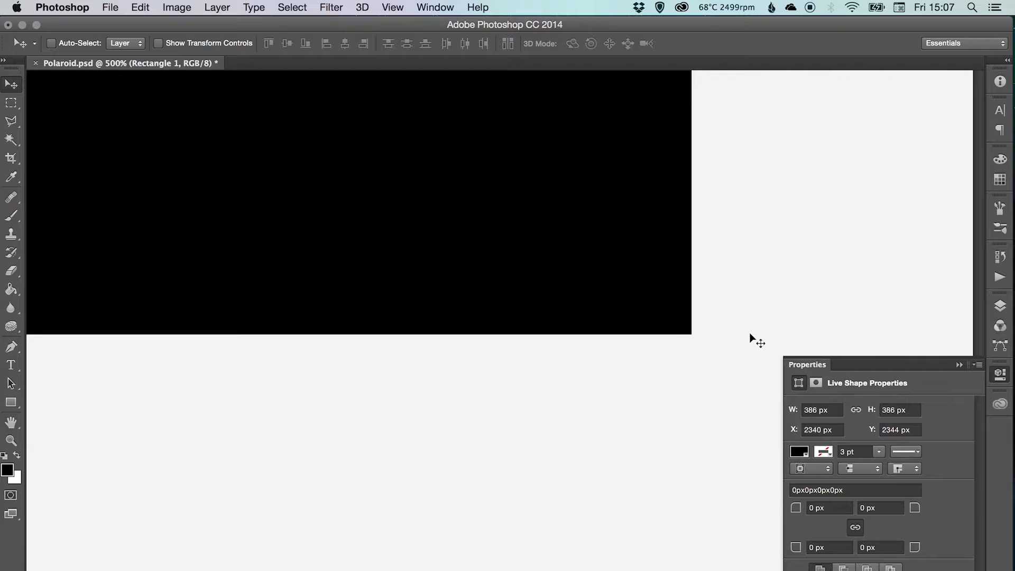
pyautogui.press('super+minus')
pyautogui.press('super+minus')
pyautogui.press('super+minus')
pyautogui.press('super+minus')
pyautogui.press('super+minus')
pyautogui.press('z')
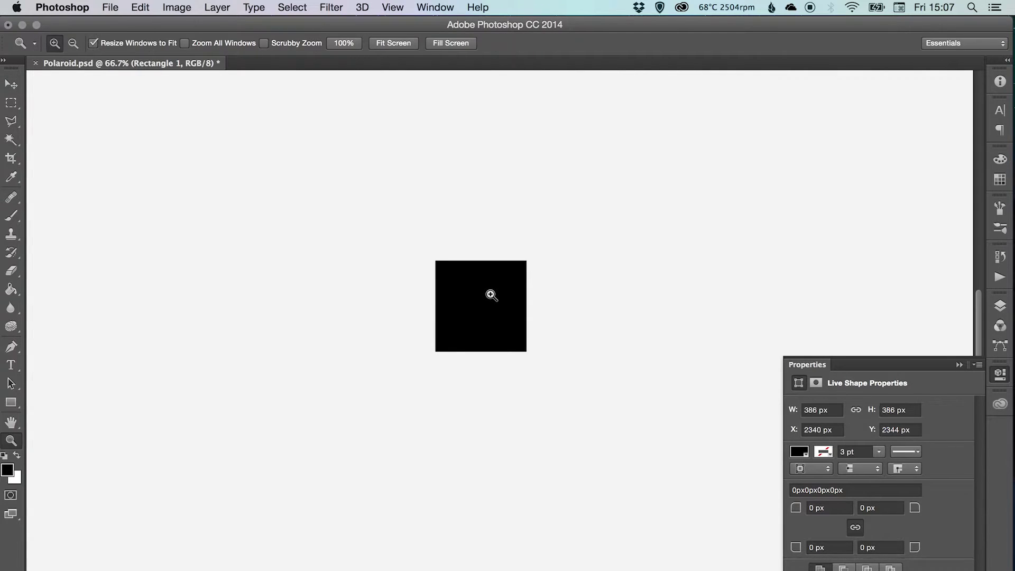
pyautogui.click(491, 294)
pyautogui.click(491, 295)
pyautogui.click(491, 295)
pyautogui.press('v')
pyautogui.moveTo(532, 351); pyautogui.dragTo(588, 347)
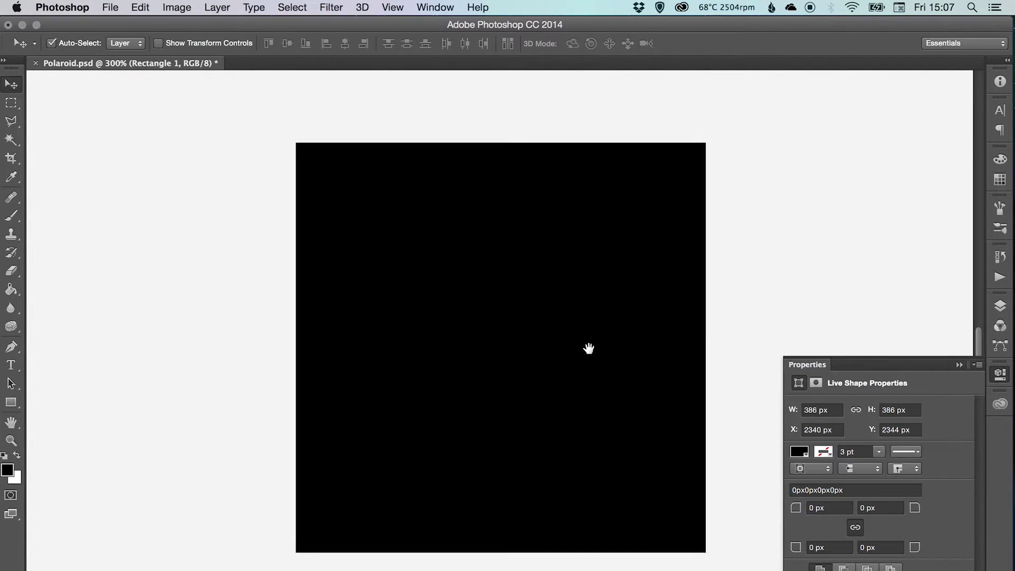
pyautogui.click(1000, 304)
pyautogui.doubleClick(828, 263)
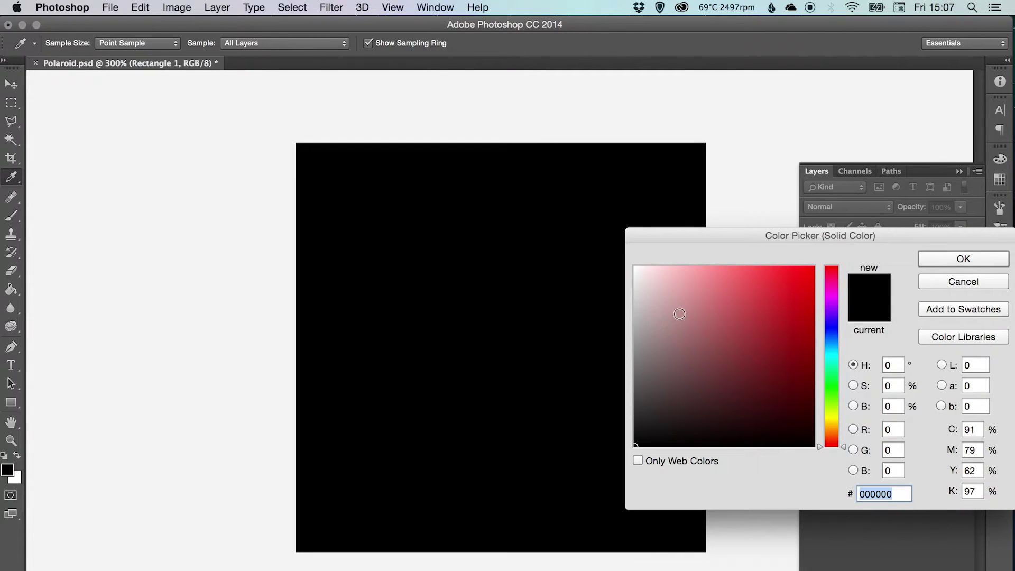
pyautogui.write('ffffff')
pyautogui.click(944, 257)
pyautogui.moveTo(870, 260); pyautogui.dragTo(873, 288)
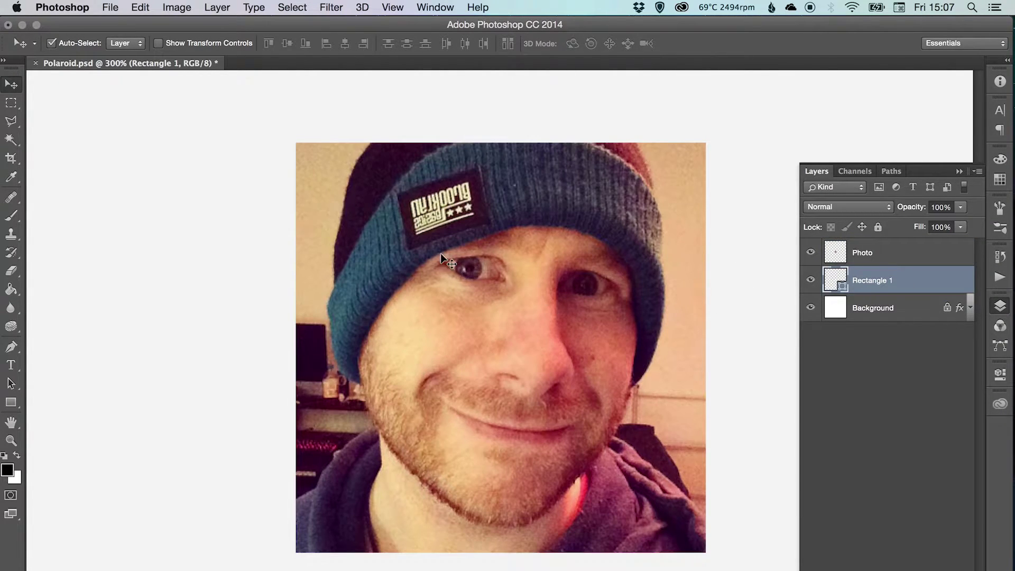
# Scale Rectangle 1 to about 107.5% wide and 121.8% tall, stretching the bottom margin.
pyautogui.click(145, 7)
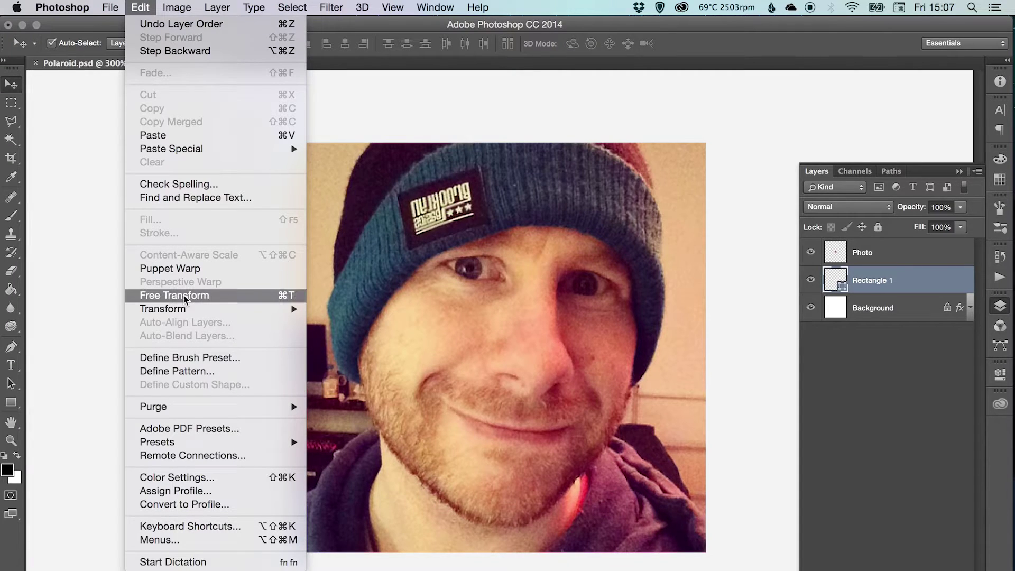
pyautogui.click(214, 294)
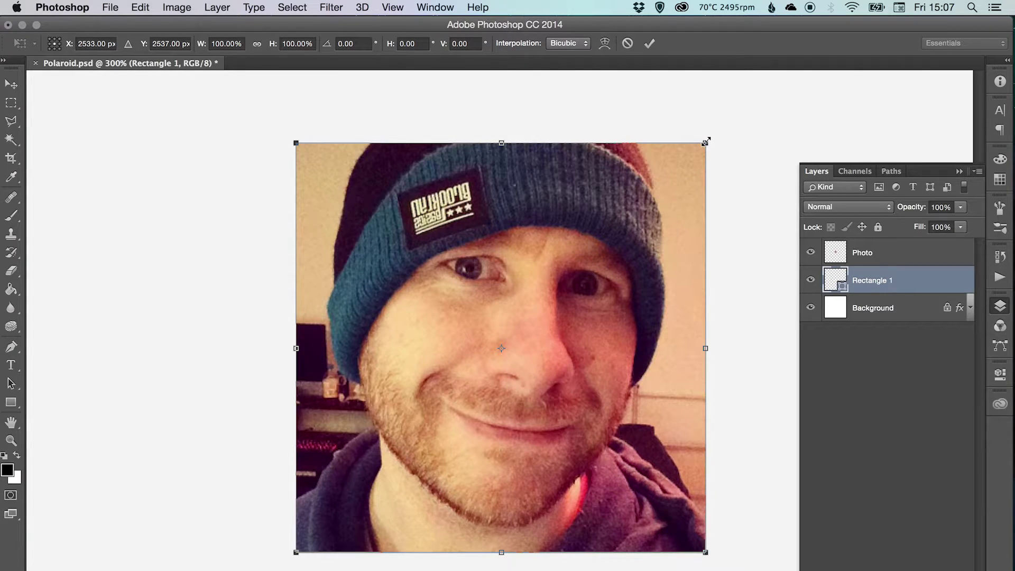
pyautogui.moveTo(707, 139); pyautogui.dragTo(720, 127)
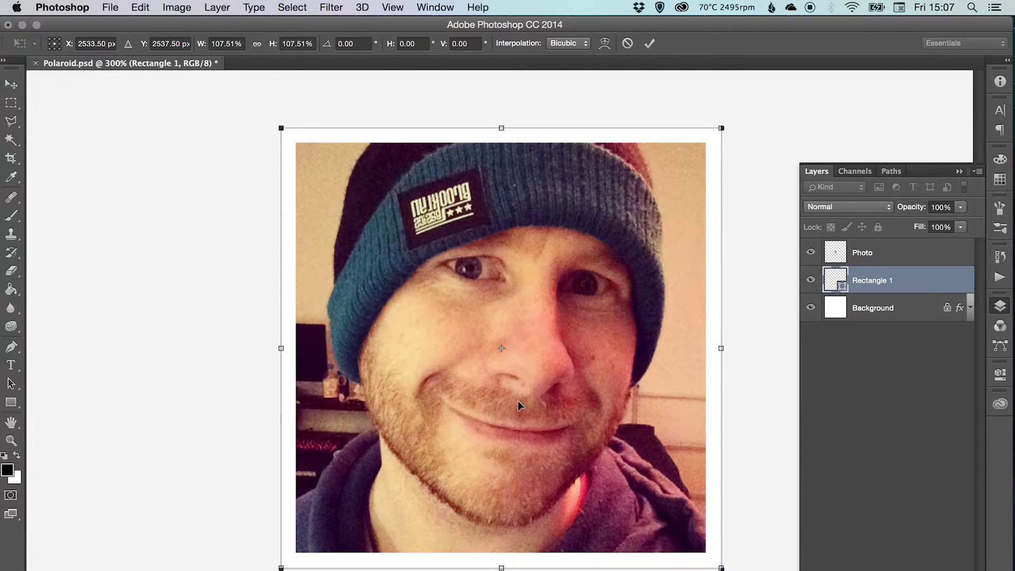
pyautogui.scroll(-5, 510, 423)
pyautogui.moveTo(502, 442); pyautogui.dragTo(498, 503)
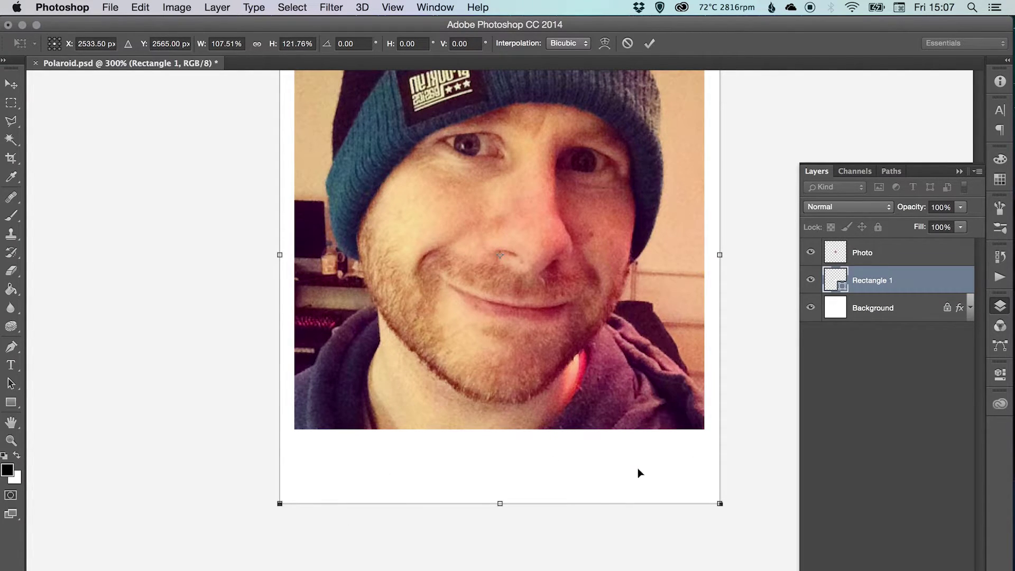
pyautogui.press('Return')
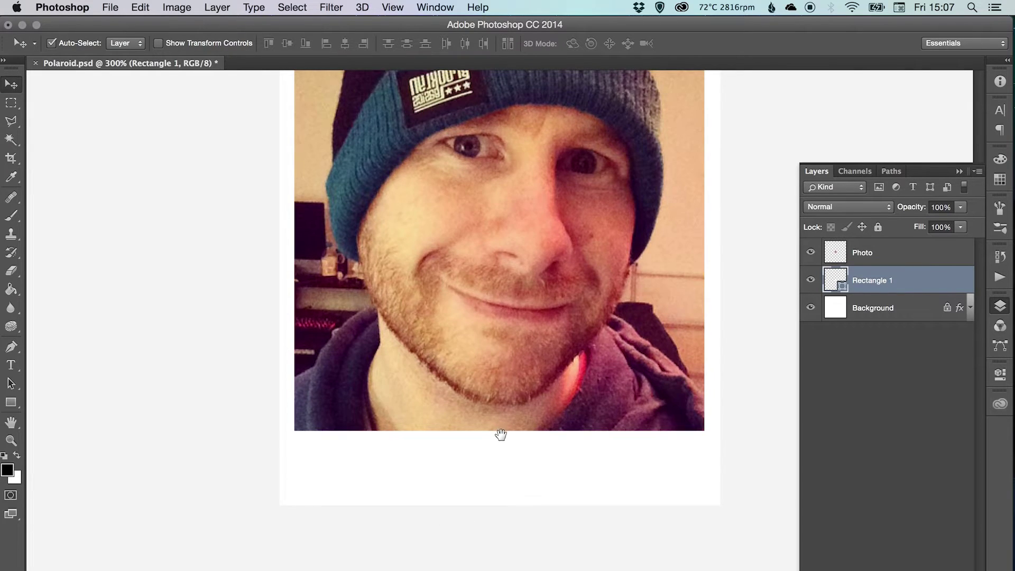
pyautogui.moveTo(501, 431); pyautogui.dragTo(458, 489)
pyautogui.press('super+minus')
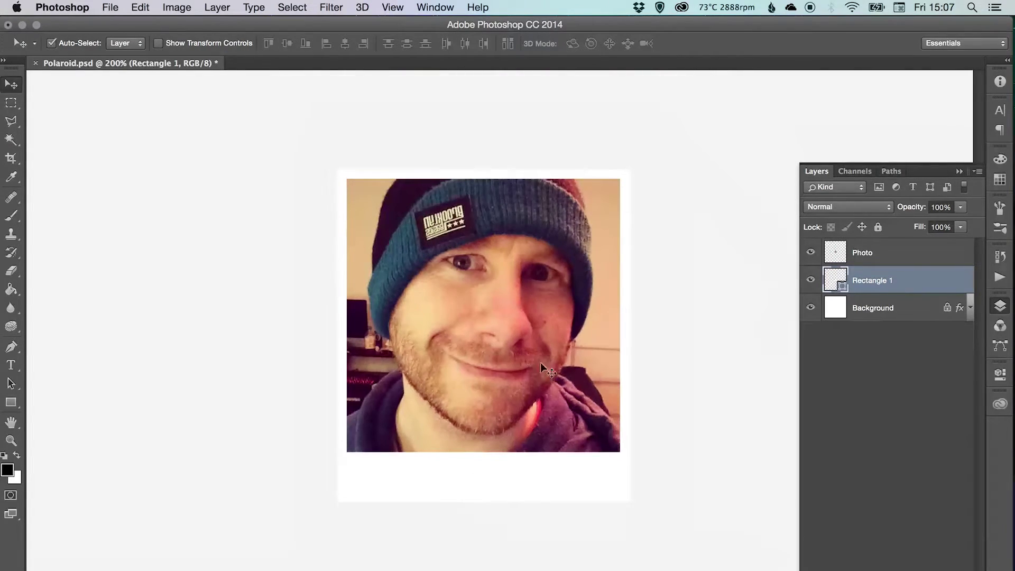
pyautogui.hscroll(-2, 571, 365)
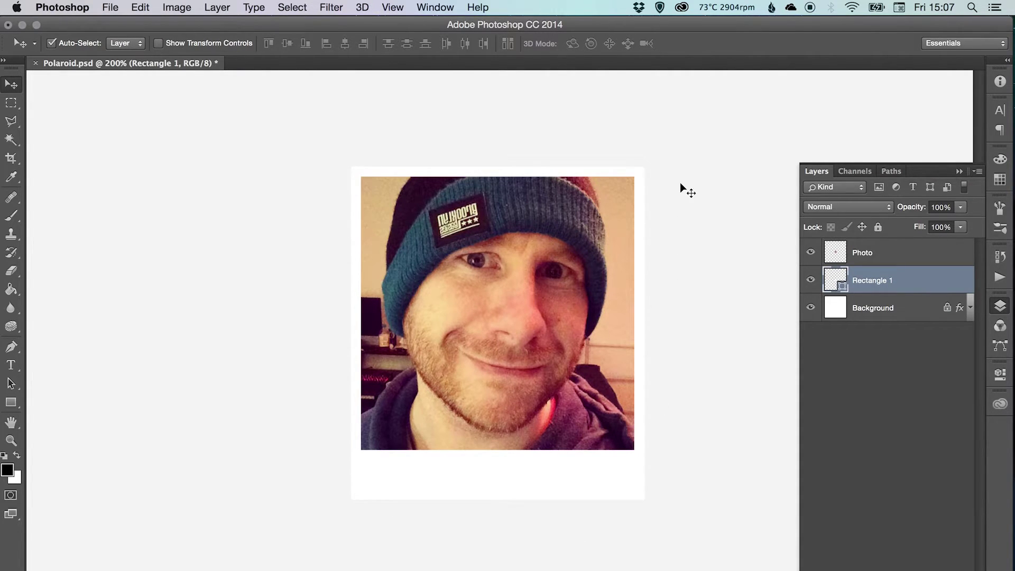
# Rename the Rectangle 1 layer to Polaroid.
pyautogui.scroll(-1, 655, 318)
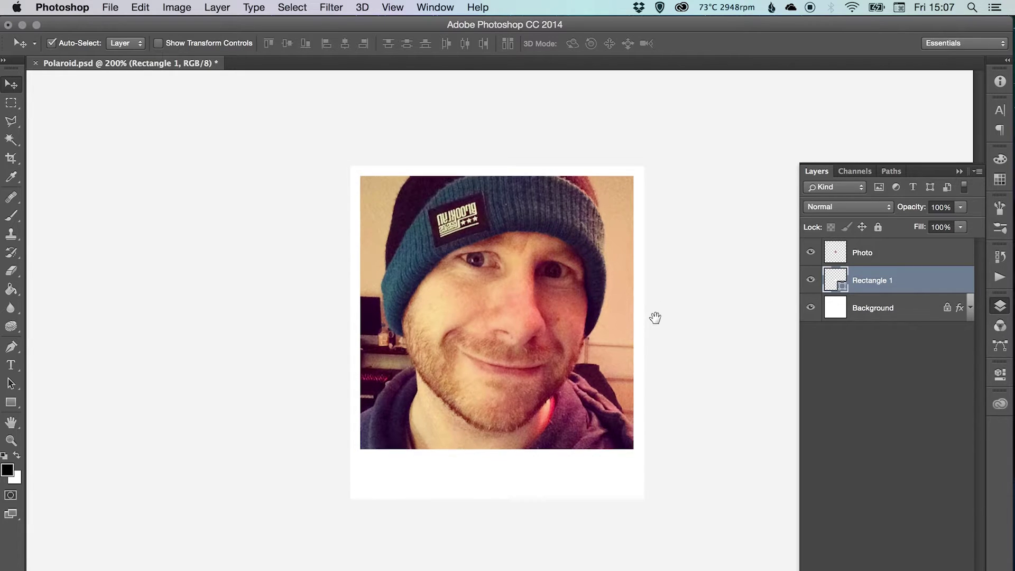
pyautogui.doubleClick(869, 280)
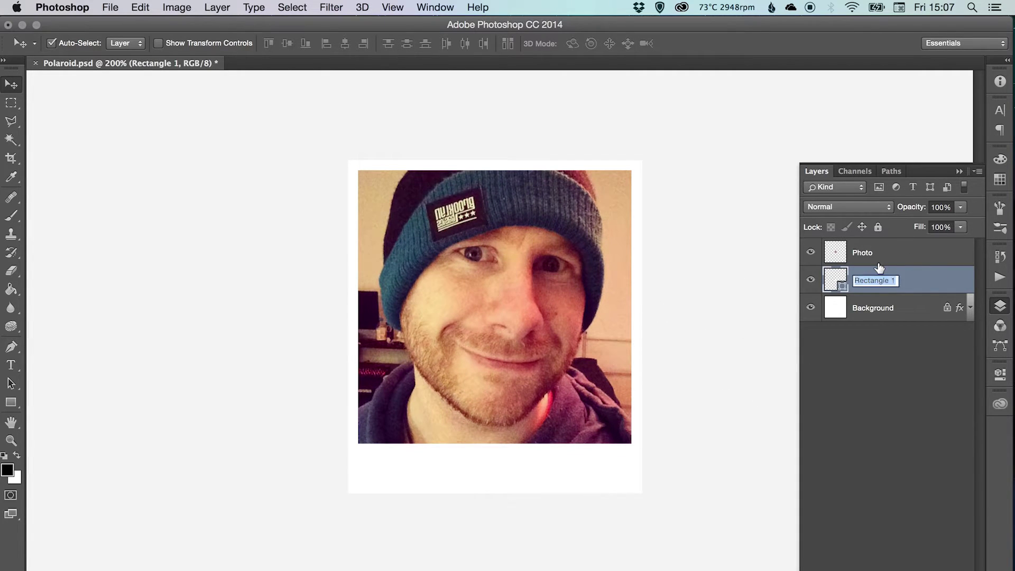
pyautogui.write('Polaroid')
pyautogui.press('Return')
# Duplicate Polaroid, move the copy beneath it and name it Shadow.
pyautogui.rightClick(895, 283)
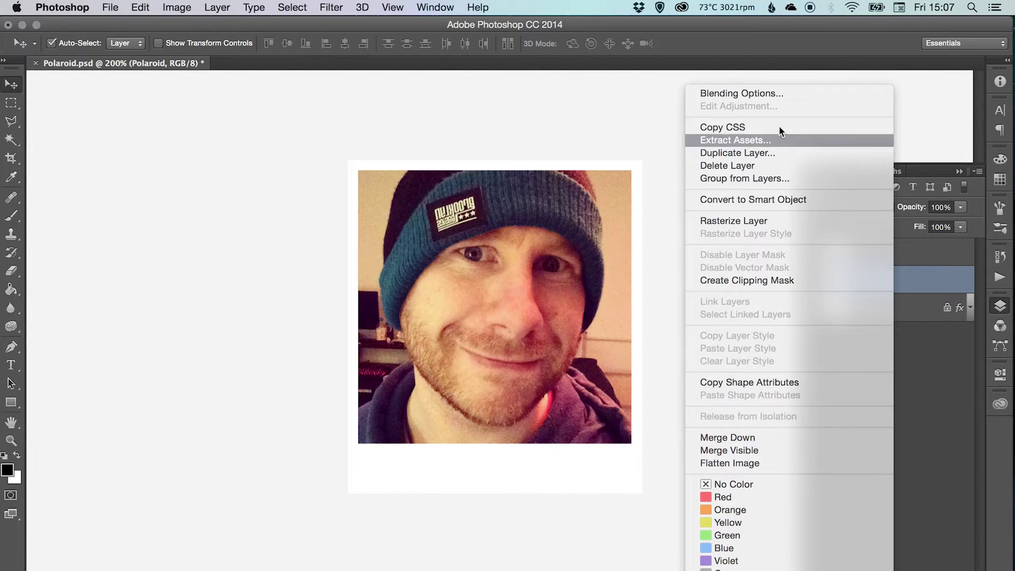
pyautogui.click(822, 153)
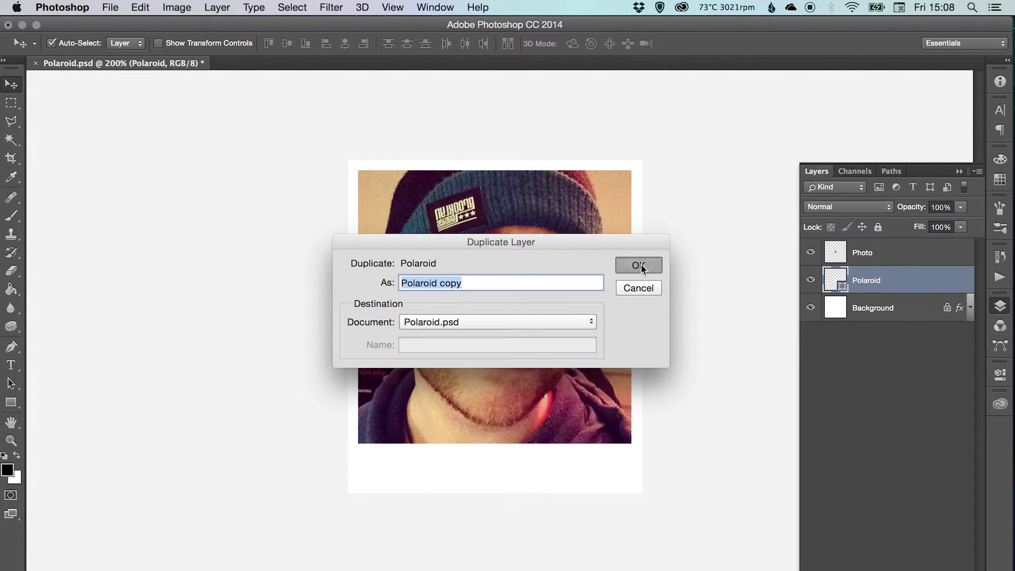
pyautogui.click(639, 265)
pyautogui.moveTo(869, 282); pyautogui.dragTo(877, 314)
pyautogui.doubleClick(871, 307)
pyautogui.write('S')
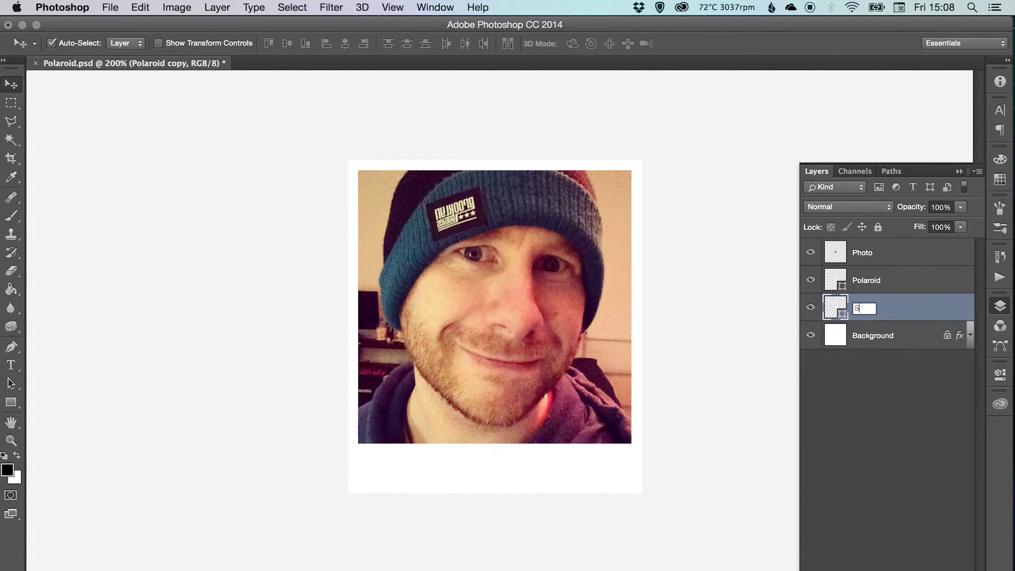
pyautogui.write('hadow')
pyautogui.press('Return')
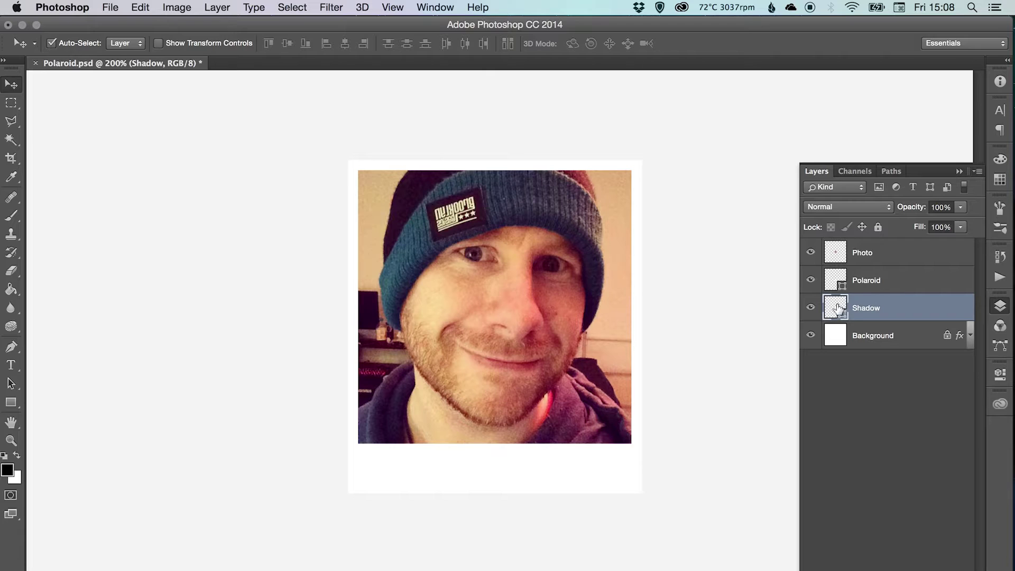
# Change the Shadow layer's fill colour to black.
pyautogui.doubleClick(838, 310)
pyautogui.moveTo(688, 383); pyautogui.dragTo(635, 446)
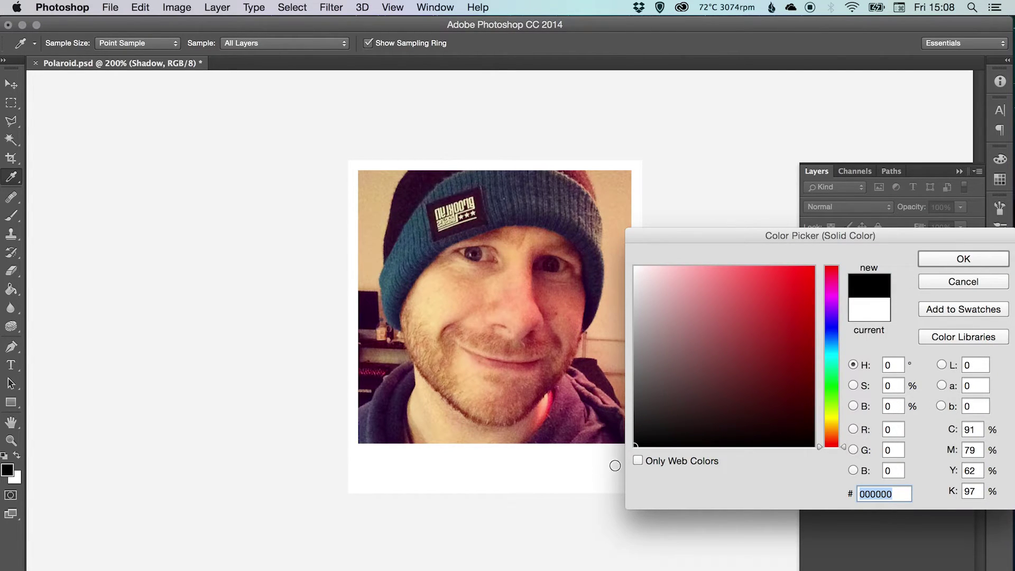
pyautogui.click(964, 261)
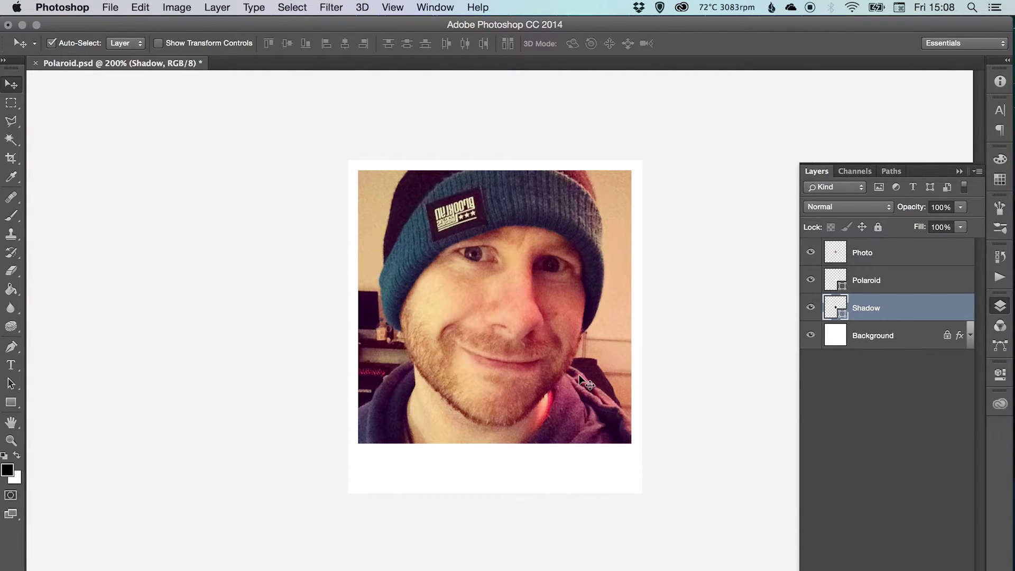
# Warp the Shadow layer, pulling its bottom-right corner down and right.
pyautogui.click(142, 8)
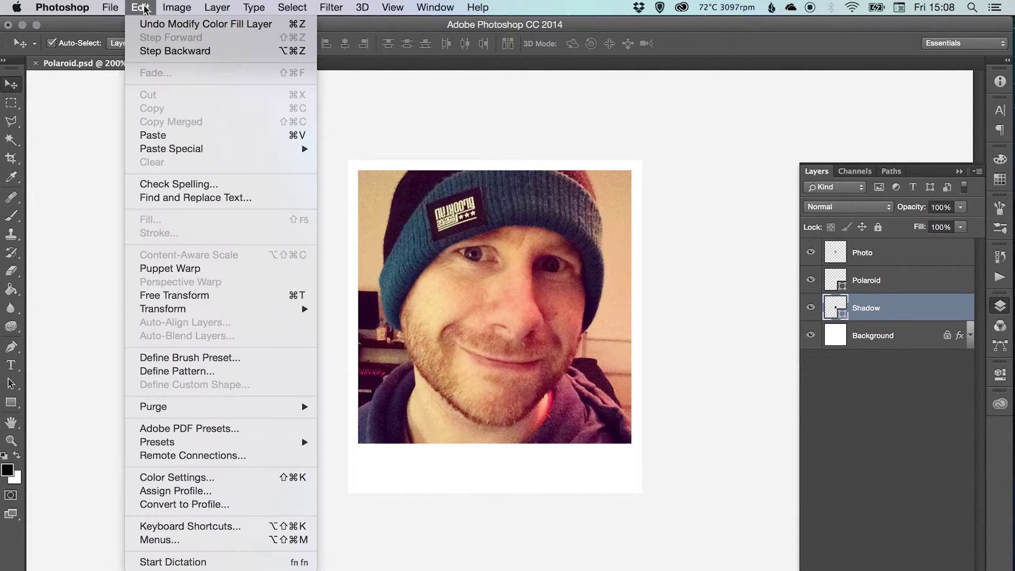
pyautogui.click(193, 298)
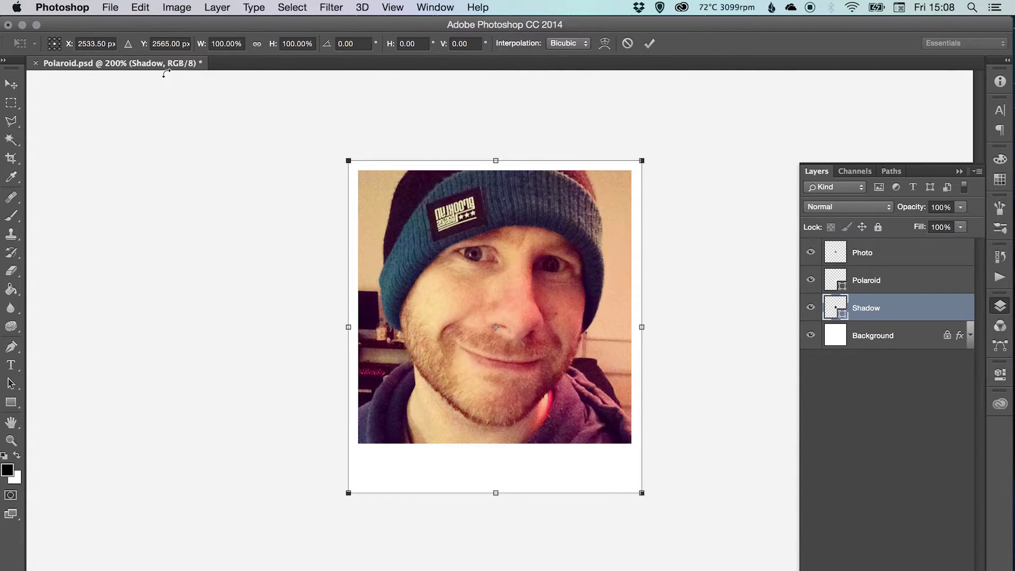
pyautogui.press('Return')
pyautogui.click(139, 7)
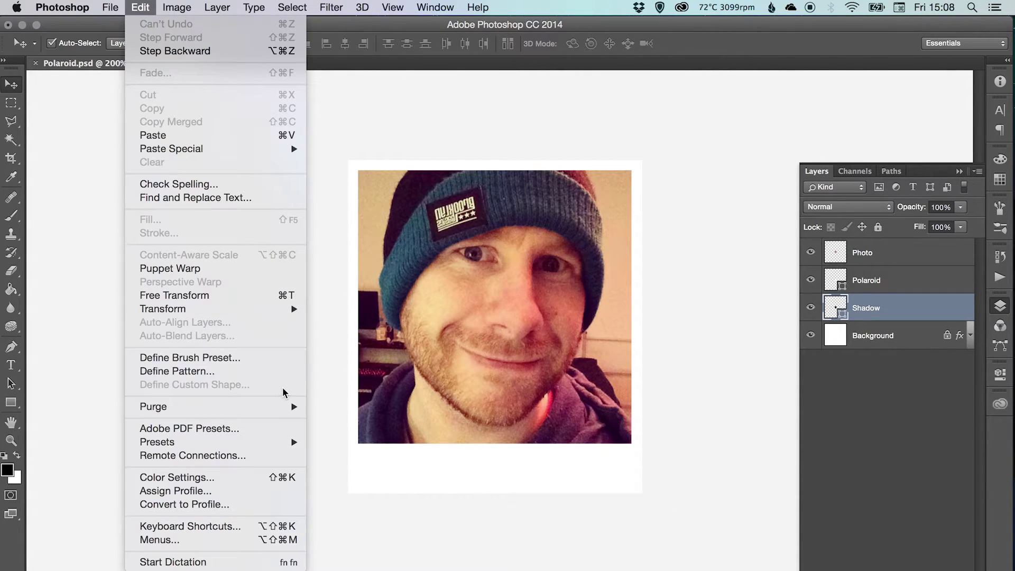
pyautogui.moveTo(271, 312)
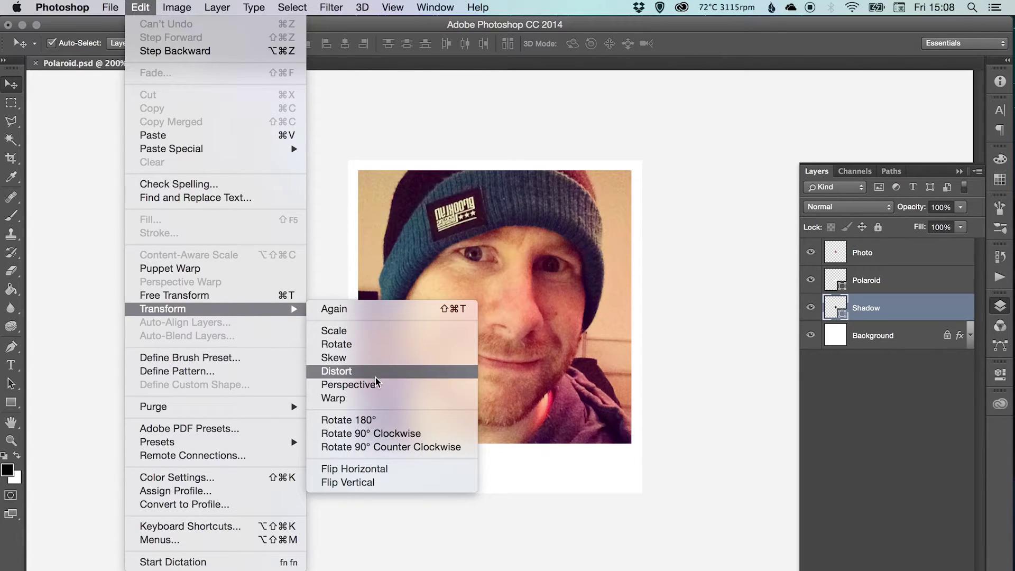
pyautogui.click(372, 398)
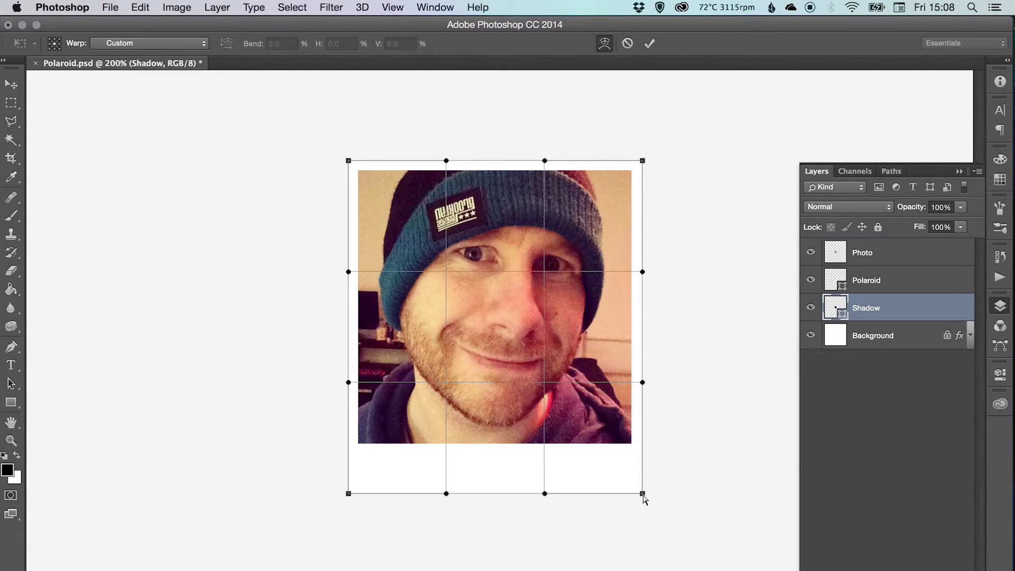
pyautogui.moveTo(642, 493); pyautogui.dragTo(647, 499)
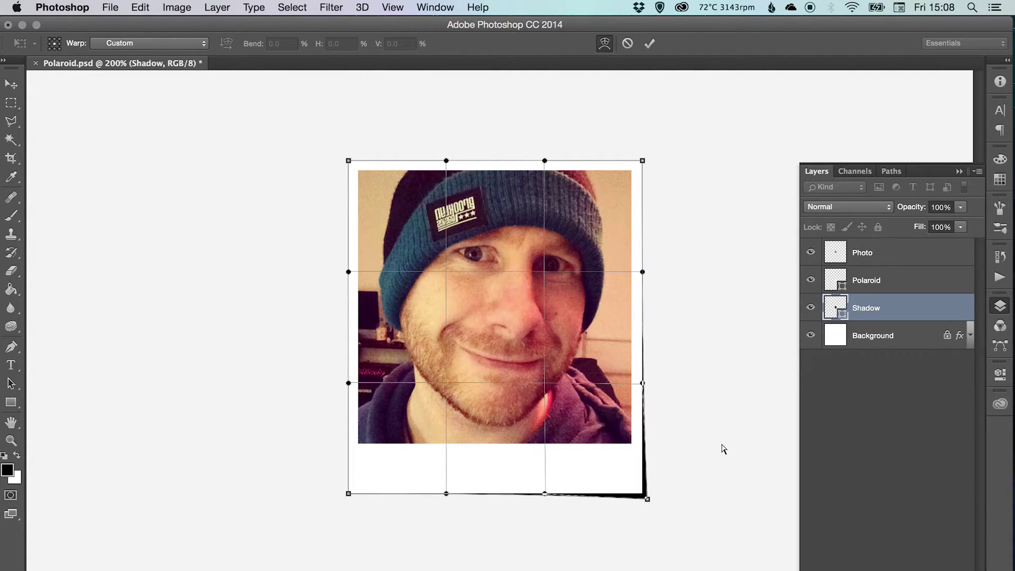
pyautogui.press('Return')
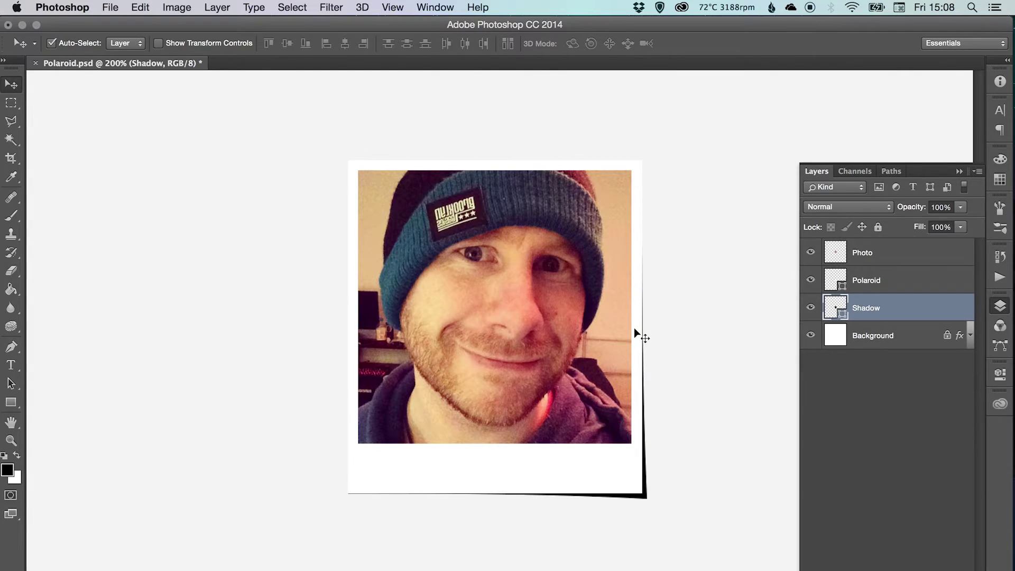
# Zoom in on the Polaroid's bottom-right corner to check the shadow edge.
pyautogui.moveTo(607, 362); pyautogui.dragTo(602, 333)
pyautogui.scroll(-3, 603, 333)
pyautogui.keyDown('super'); pyautogui.click(613, 408); pyautogui.keyUp('super')
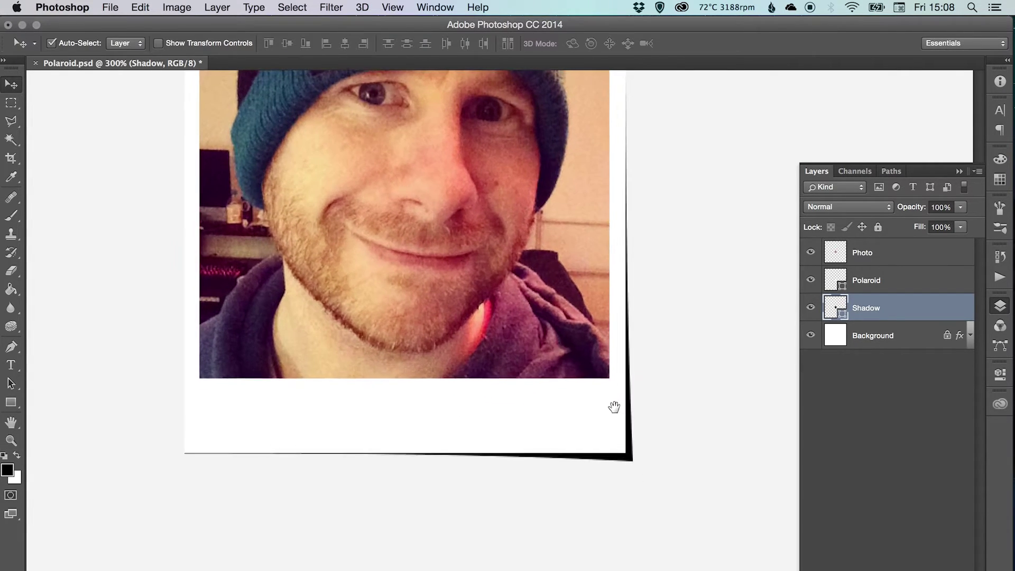
pyautogui.moveTo(613, 406)
pyautogui.mouseDown()
pyautogui.moveTo(599, 413)
pyautogui.moveTo(614, 403)
pyautogui.mouseUp()
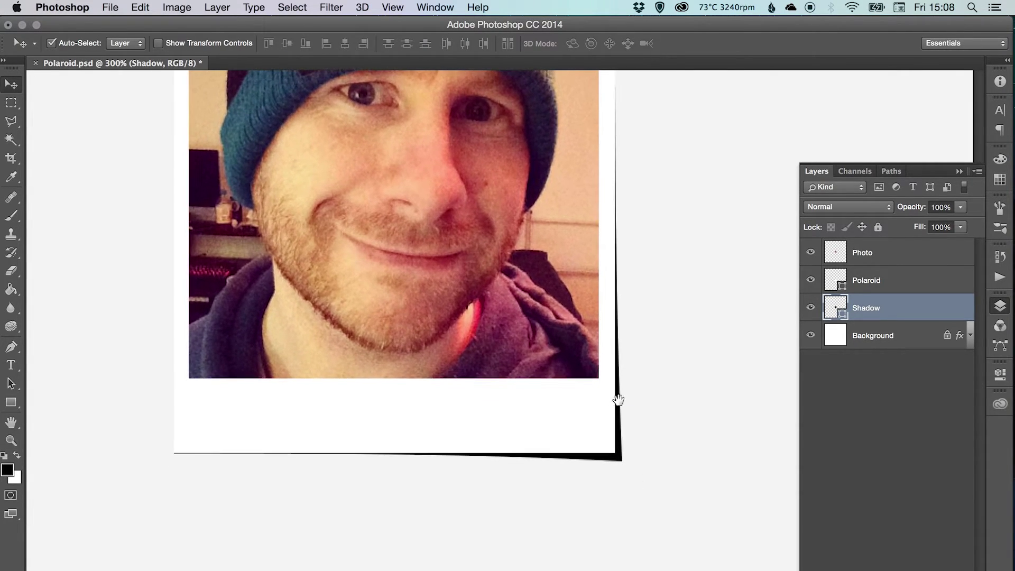
# Rasterize the Shadow layer.
pyautogui.rightClick(877, 310)
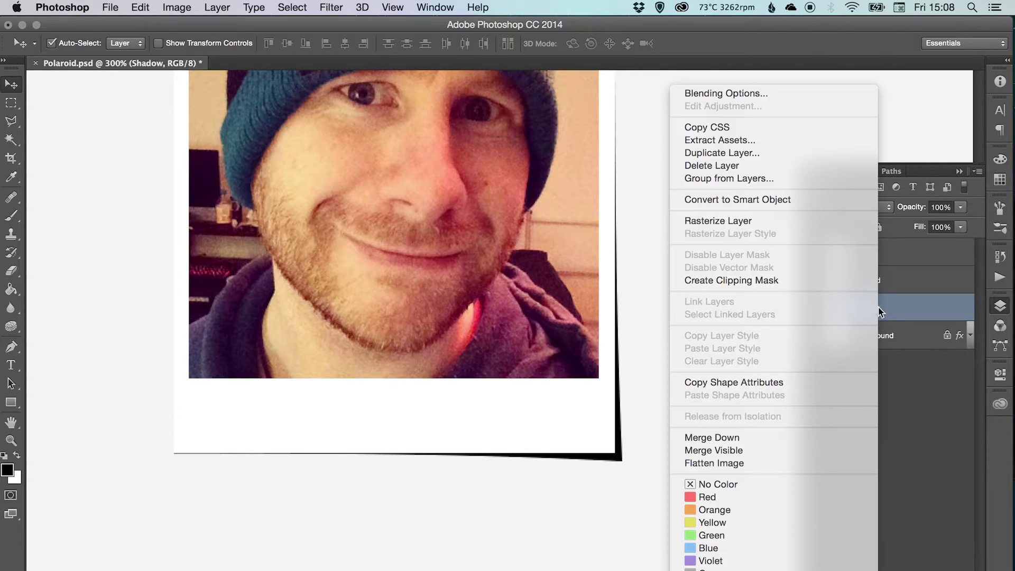
pyautogui.click(734, 220)
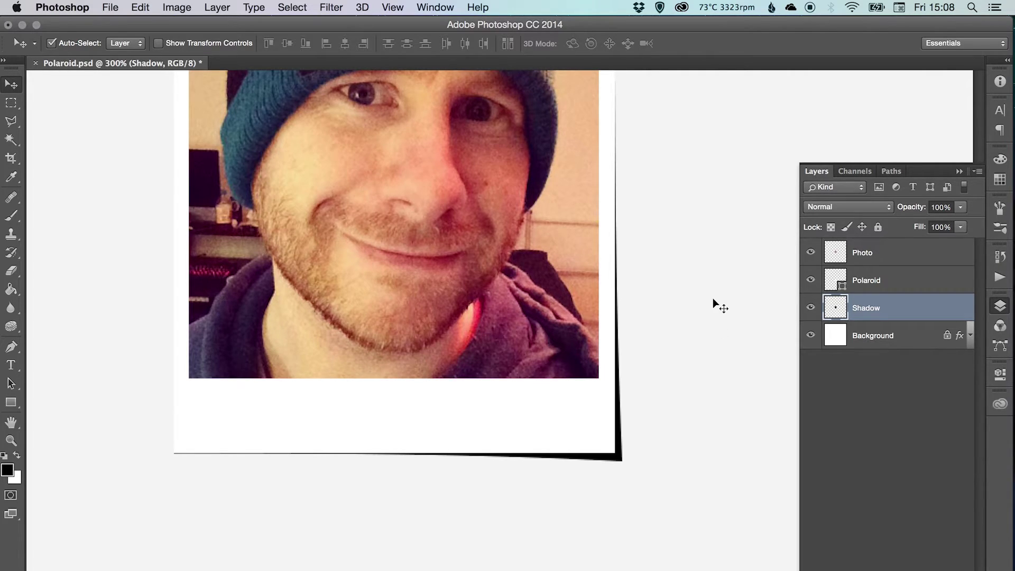
pyautogui.moveTo(668, 328); pyautogui.dragTo(669, 338)
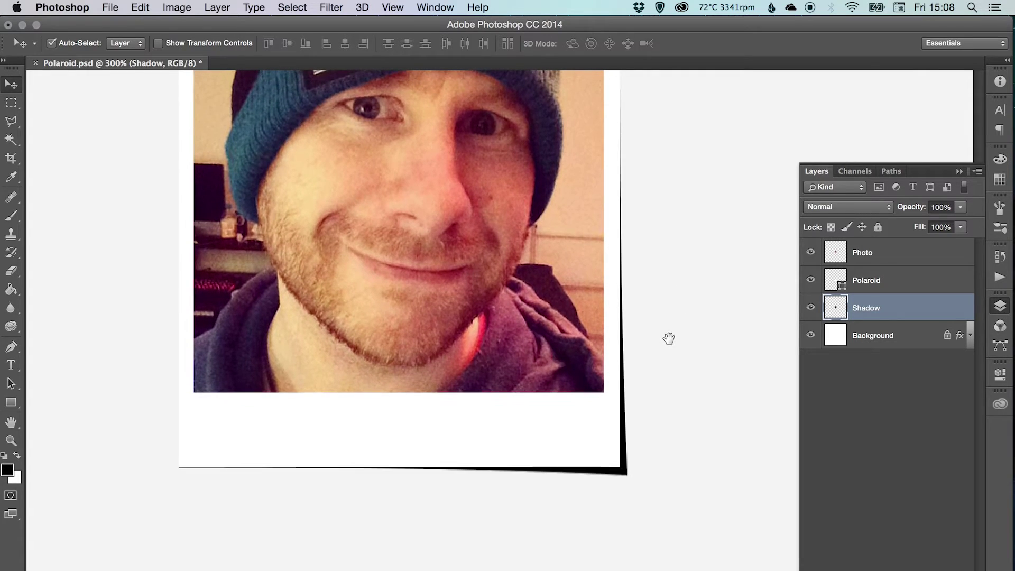
# Apply a Gaussian Blur with a 2-pixel radius to Shadow.
pyautogui.click(334, 7)
pyautogui.moveTo(392, 179)
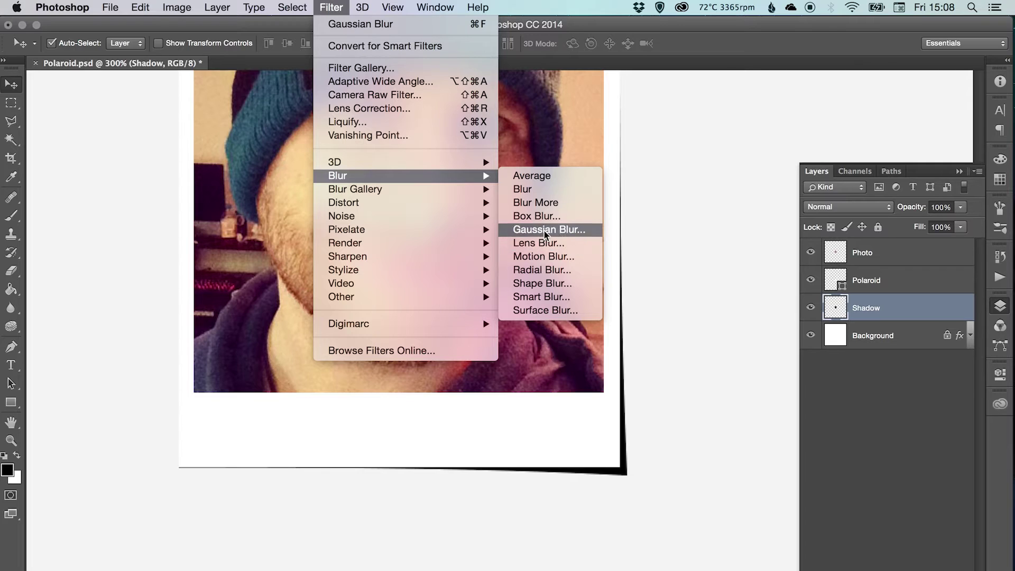
pyautogui.click(544, 230)
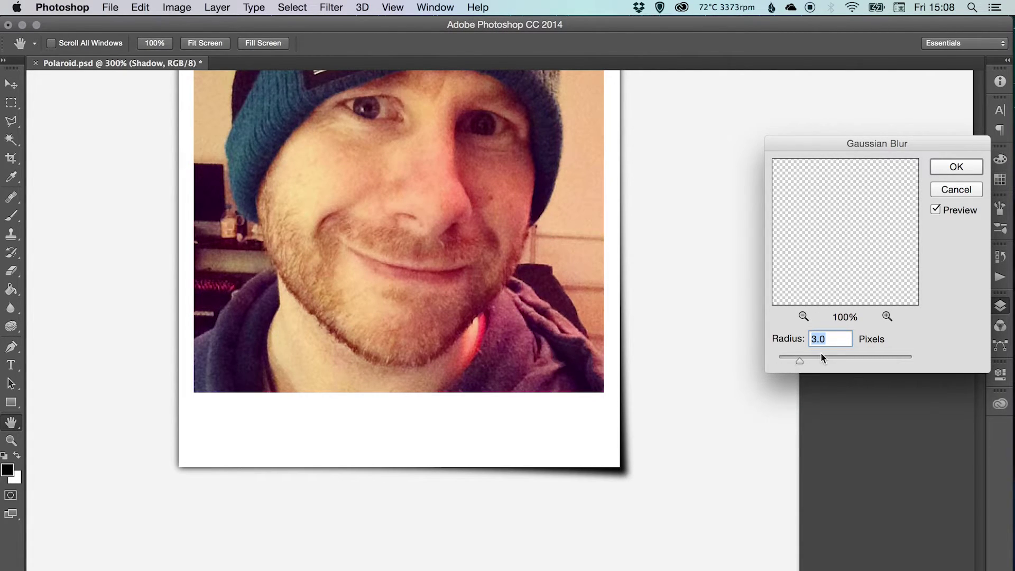
pyautogui.write('2')
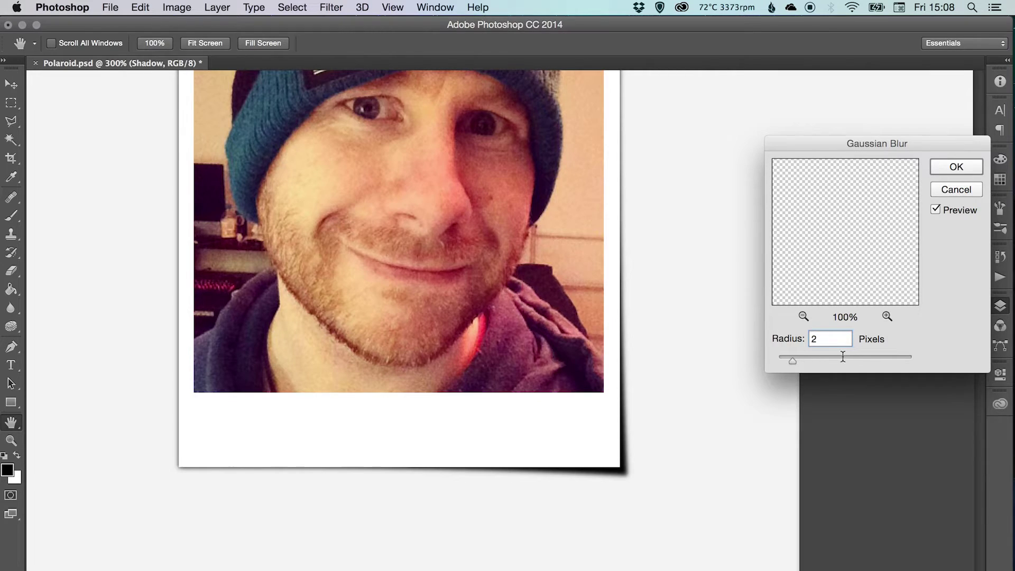
pyautogui.write('.')
pyautogui.press('Return')
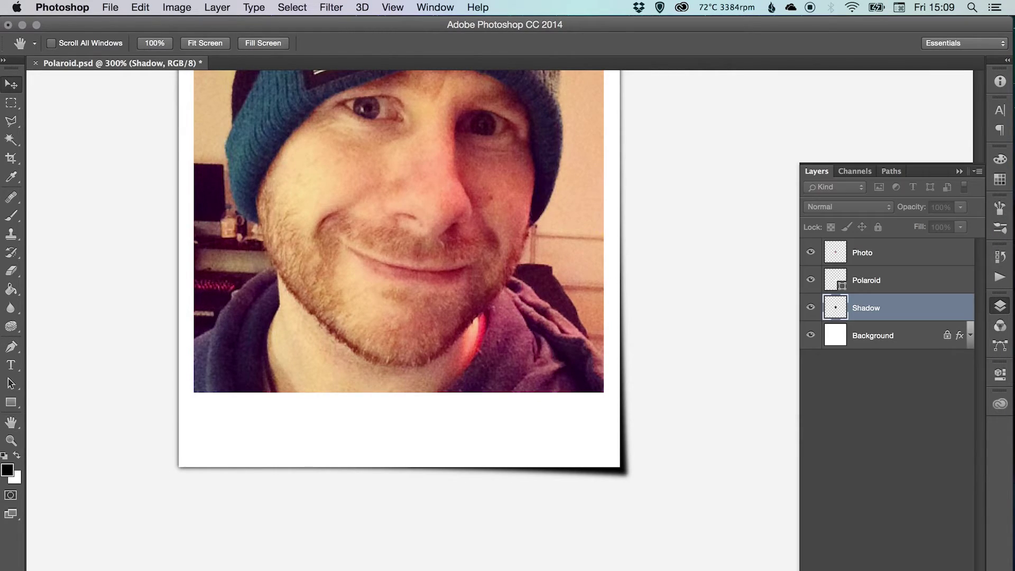
# Free-transform the Shadow layer down to about 98.8%, then zoom out to the whole Polaroid.
pyautogui.moveTo(465, 309); pyautogui.dragTo(468, 335)
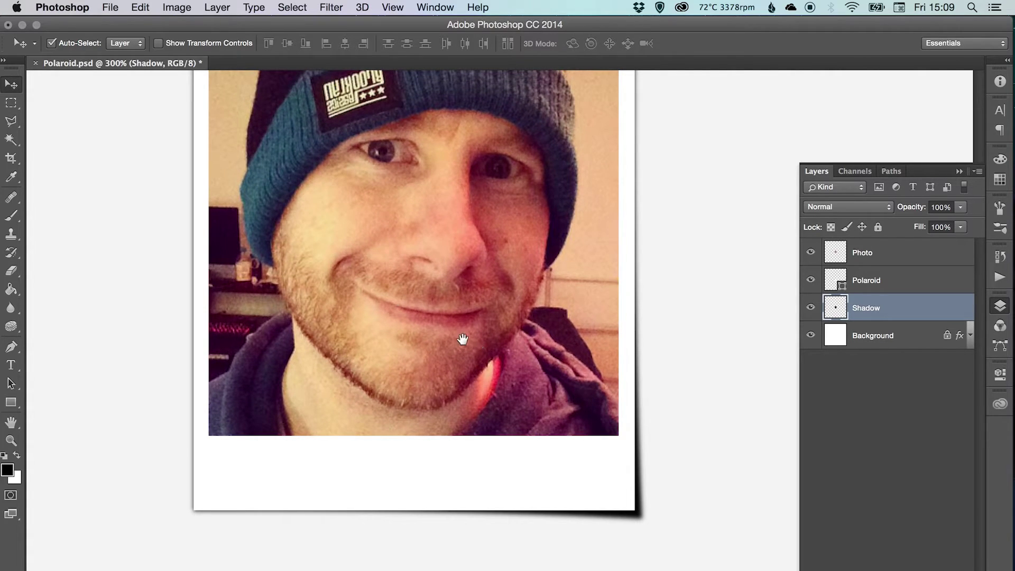
pyautogui.scroll(5, 285, 234)
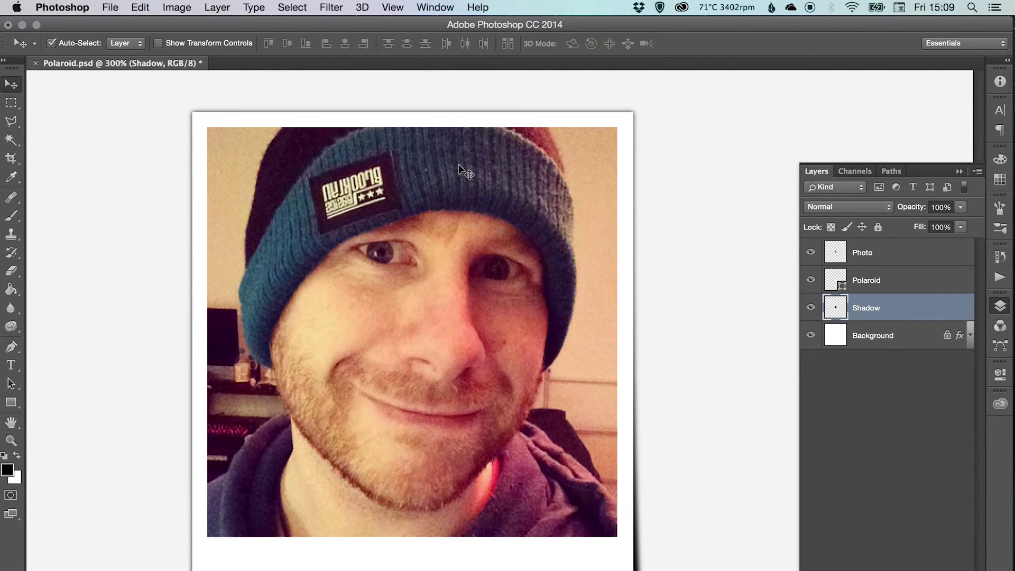
pyautogui.moveTo(583, 366); pyautogui.dragTo(582, 354)
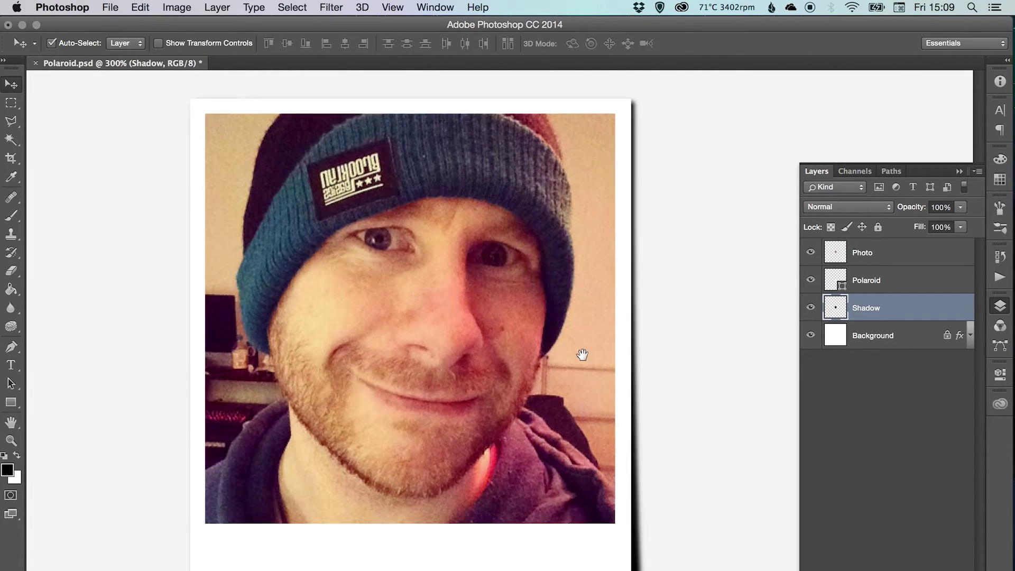
pyautogui.scroll(-5, 582, 354)
pyautogui.click(140, 7)
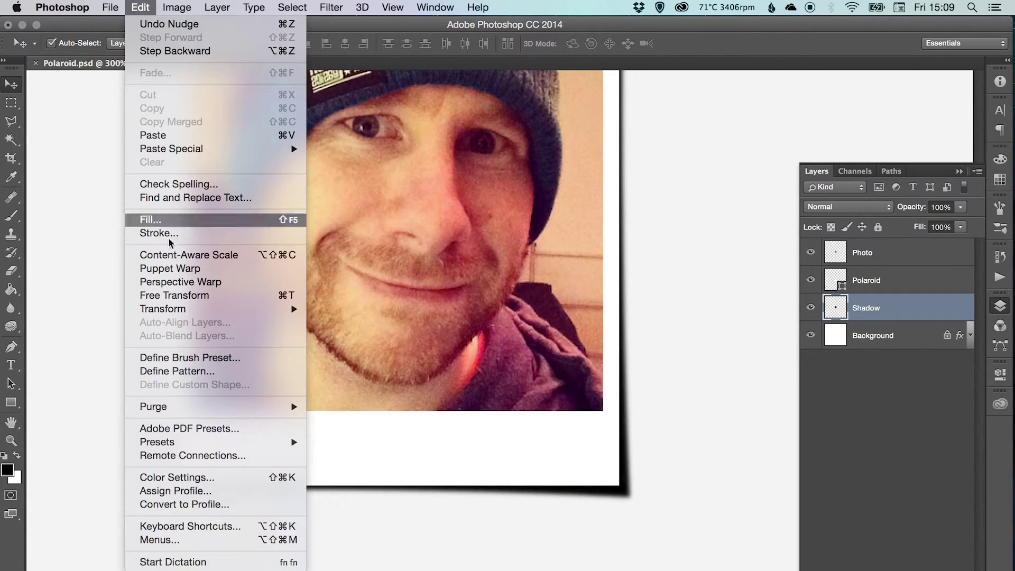
pyautogui.click(168, 296)
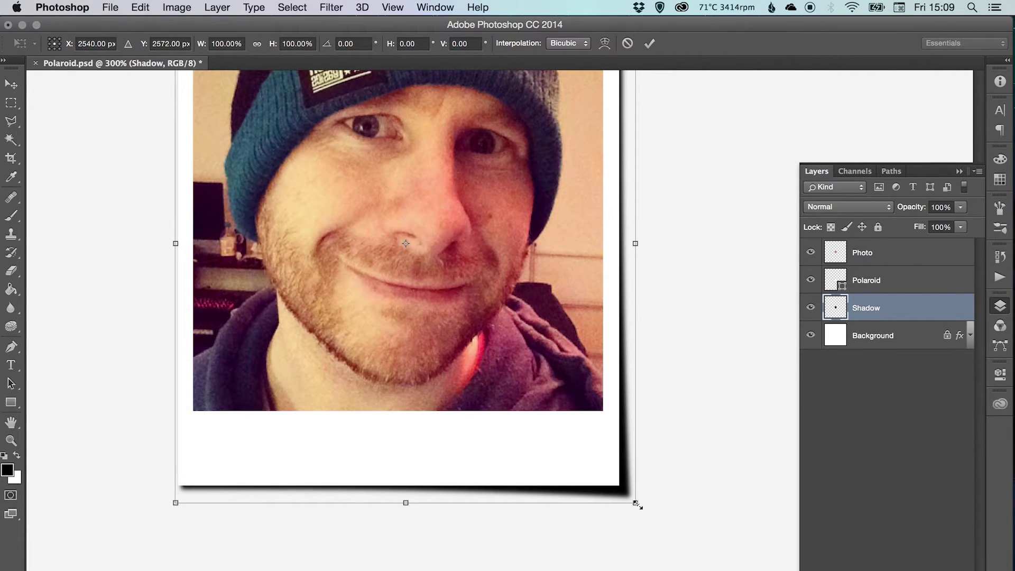
pyautogui.moveTo(636, 502); pyautogui.dragTo(630, 496)
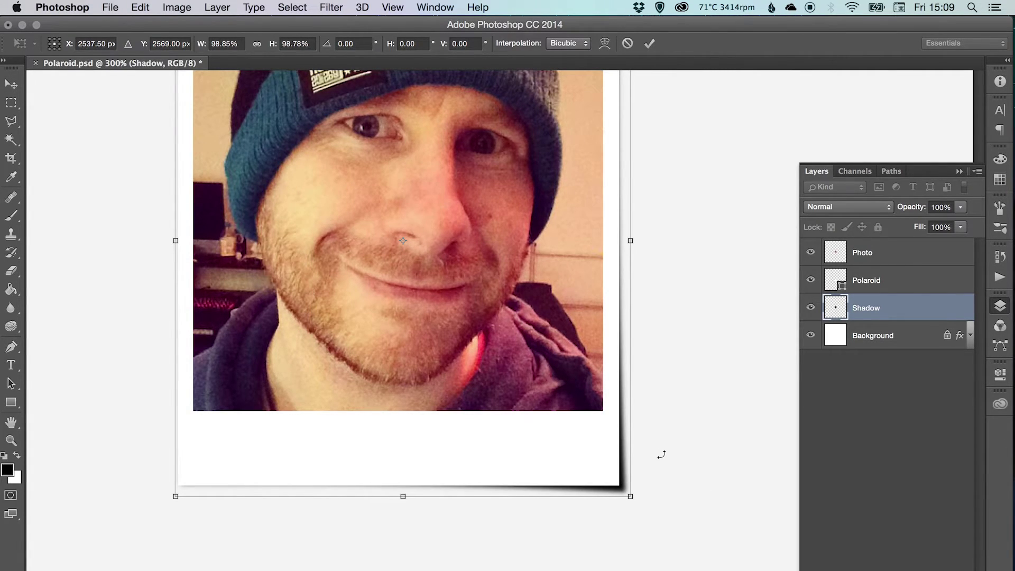
pyautogui.moveTo(519, 284); pyautogui.dragTo(526, 376)
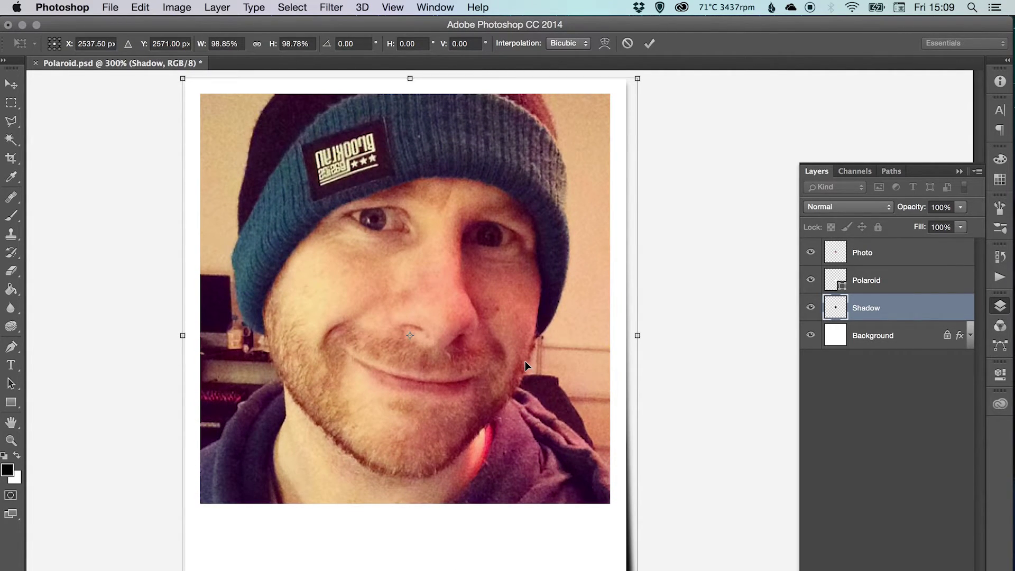
pyautogui.press('Return')
pyautogui.press('super+minus')
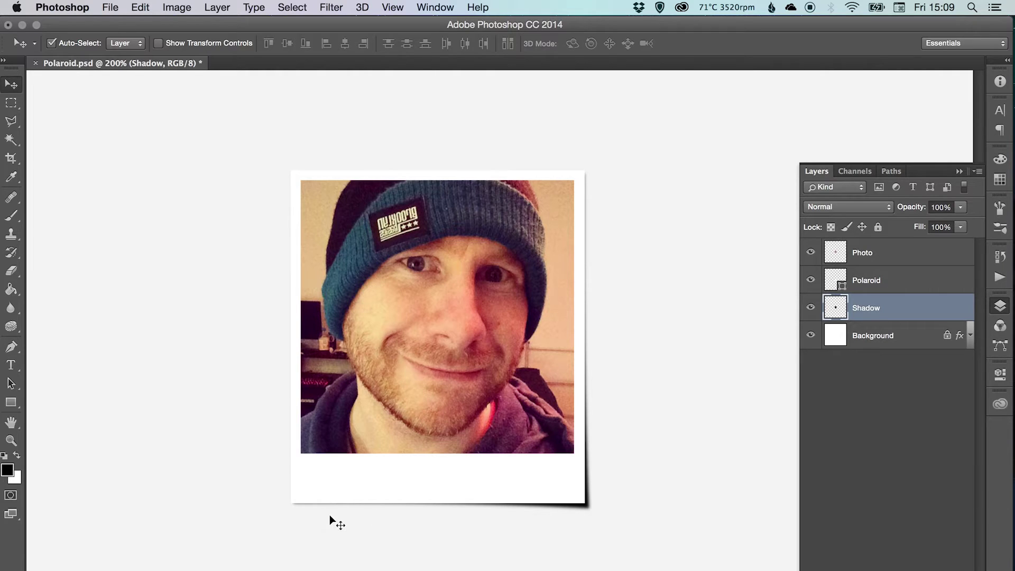
# Zoom into the bottom-right corner and soften the shadow edge with the Blur tool.
pyautogui.moveTo(501, 482); pyautogui.dragTo(515, 434)
pyautogui.keyDown('super'); pyautogui.click(593, 452); pyautogui.keyUp('super')
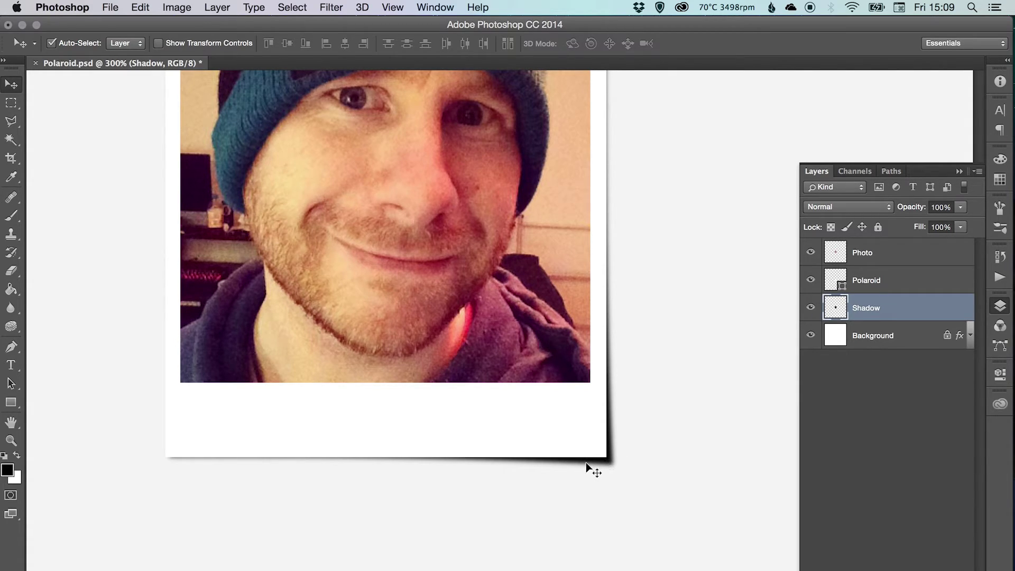
pyautogui.click(11, 308)
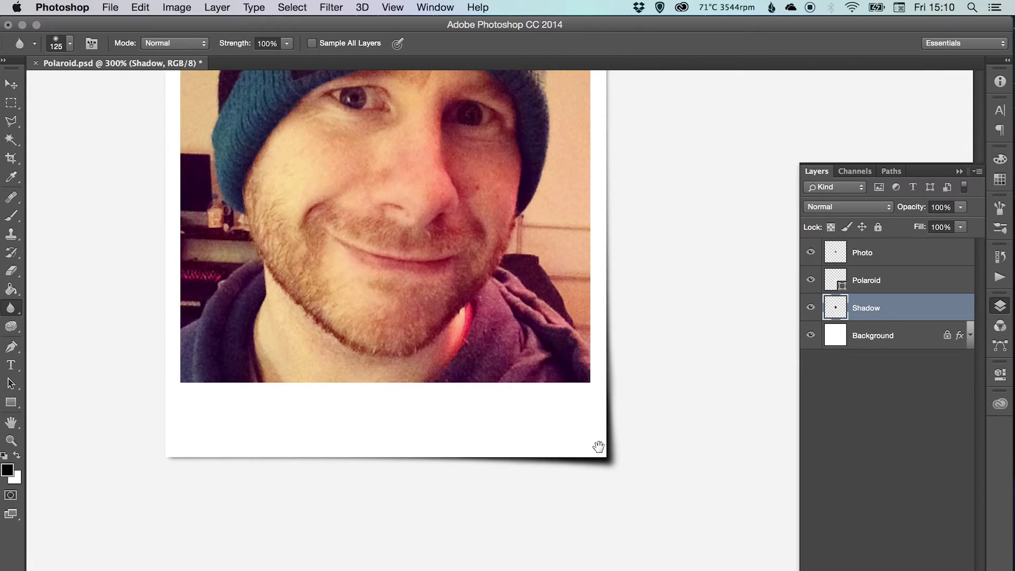
pyautogui.moveTo(600, 446); pyautogui.dragTo(607, 390)
pyautogui.press('v')
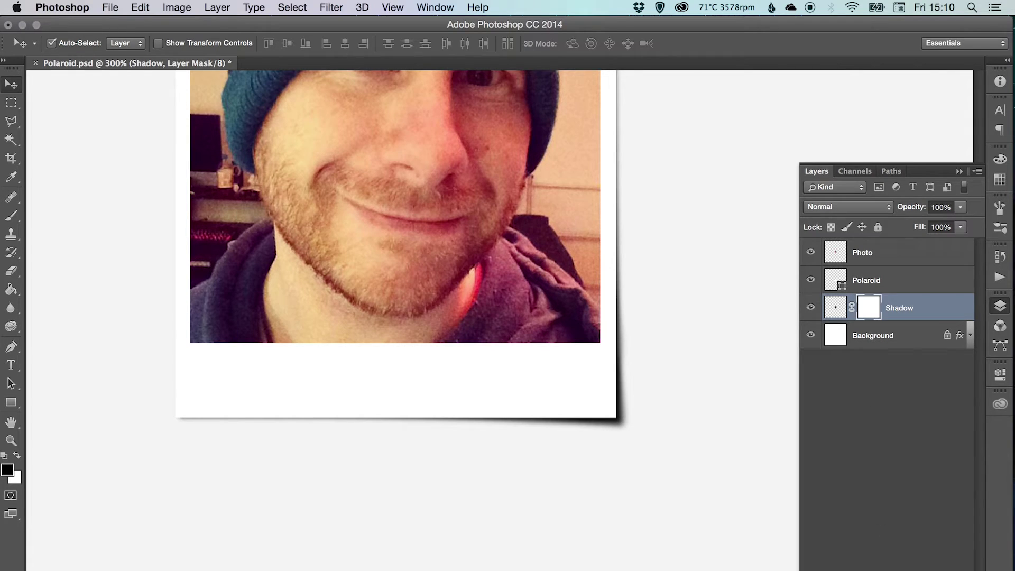
# Set up a black Brush, sizing it between 125 and 200, over the shadow area.
pyautogui.click(12, 214)
pyautogui.click(8, 469)
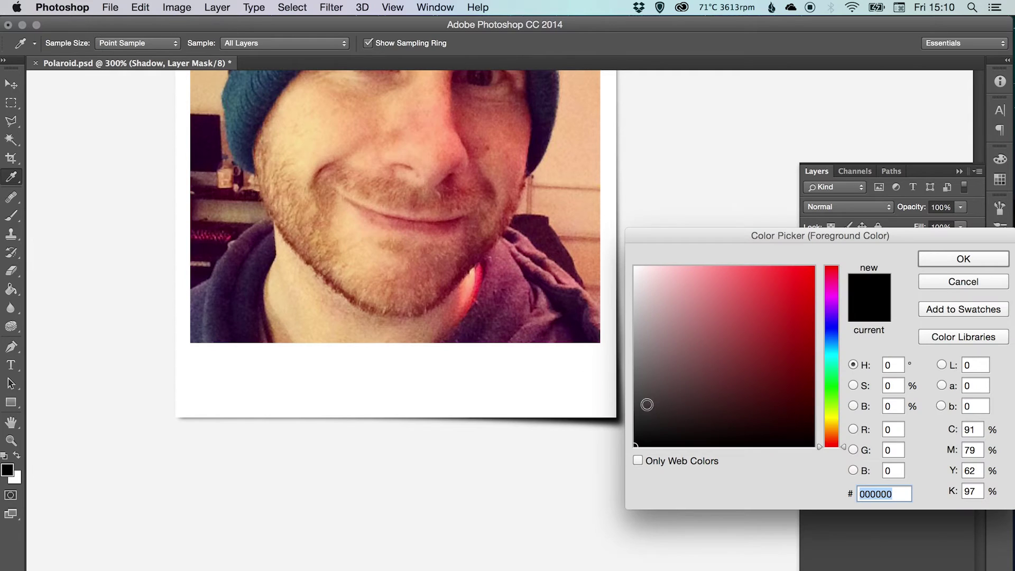
pyautogui.click(965, 259)
pyautogui.moveTo(592, 396); pyautogui.dragTo(564, 344)
pyautogui.press('[')
pyautogui.press('[')
pyautogui.press('[')
pyautogui.press('[')
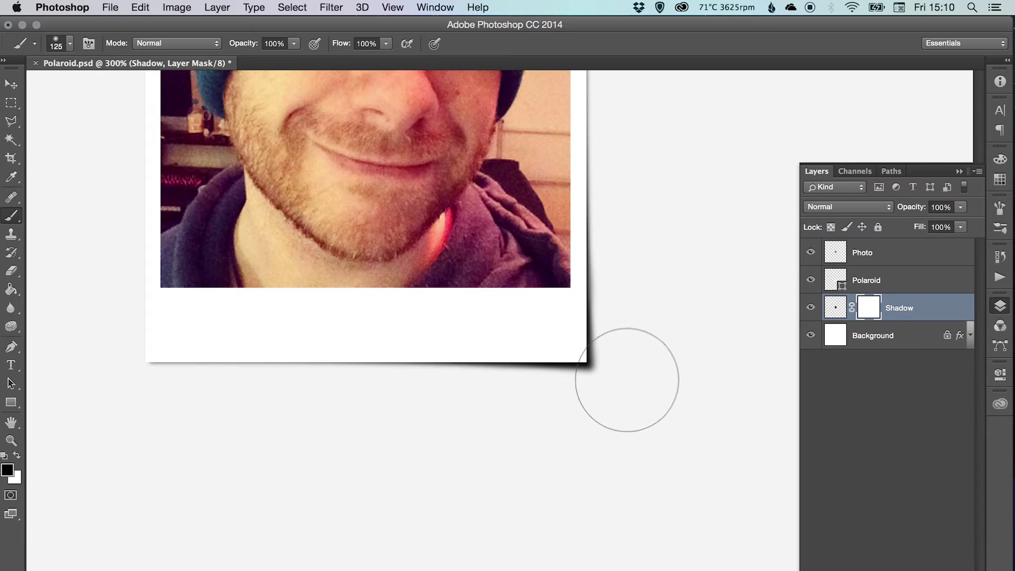
pyautogui.press(']')
pyautogui.press(']')
pyautogui.press(']')
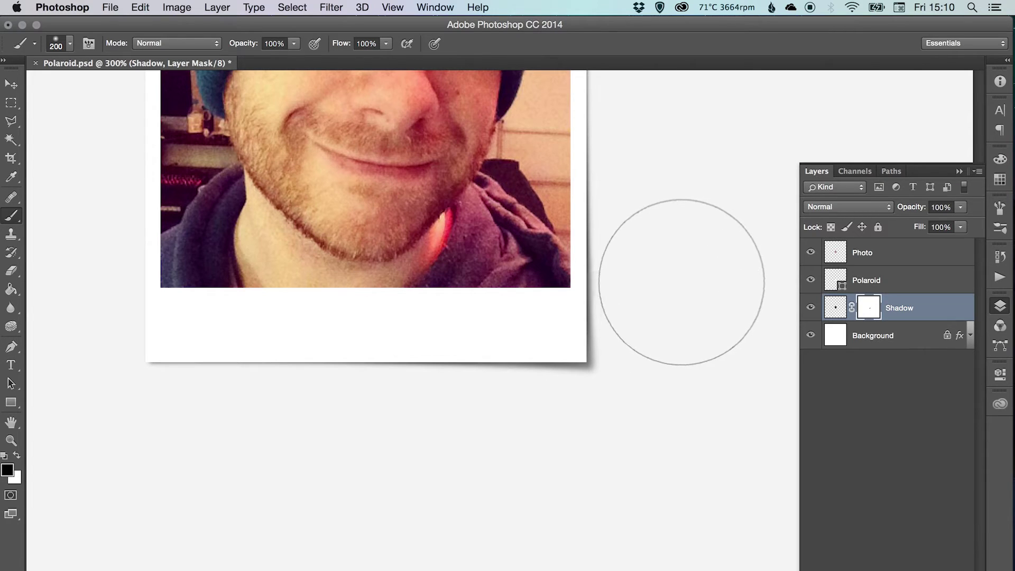
pyautogui.press('space')
pyautogui.moveTo(556, 432); pyautogui.dragTo(552, 471)
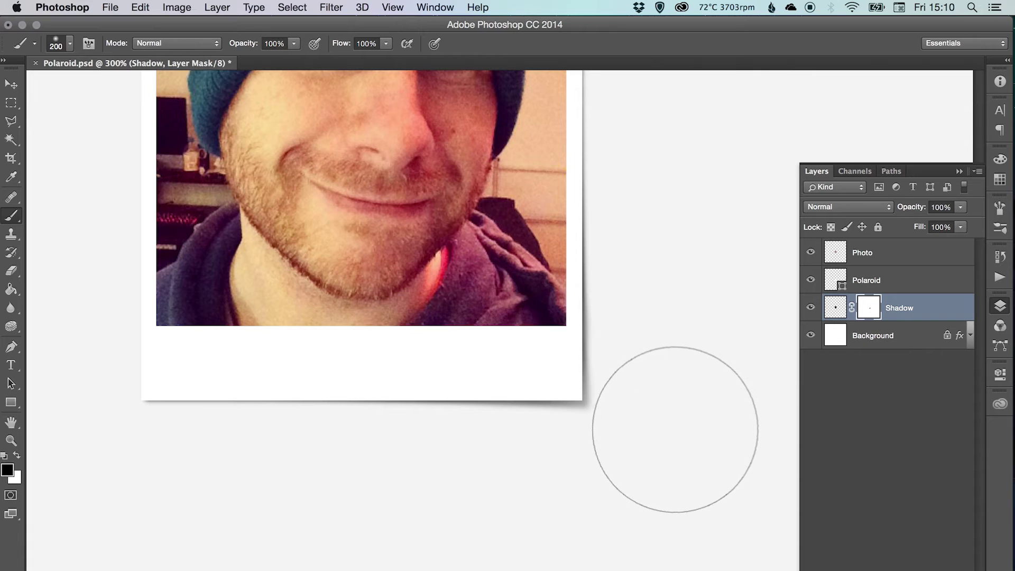
pyautogui.press('[')
pyautogui.press('[')
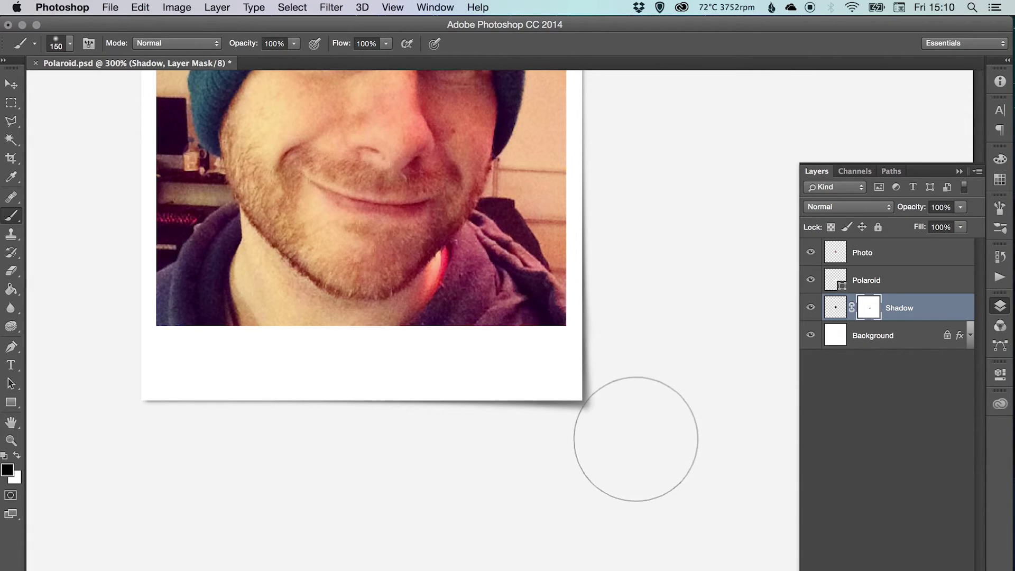
pyautogui.press('[')
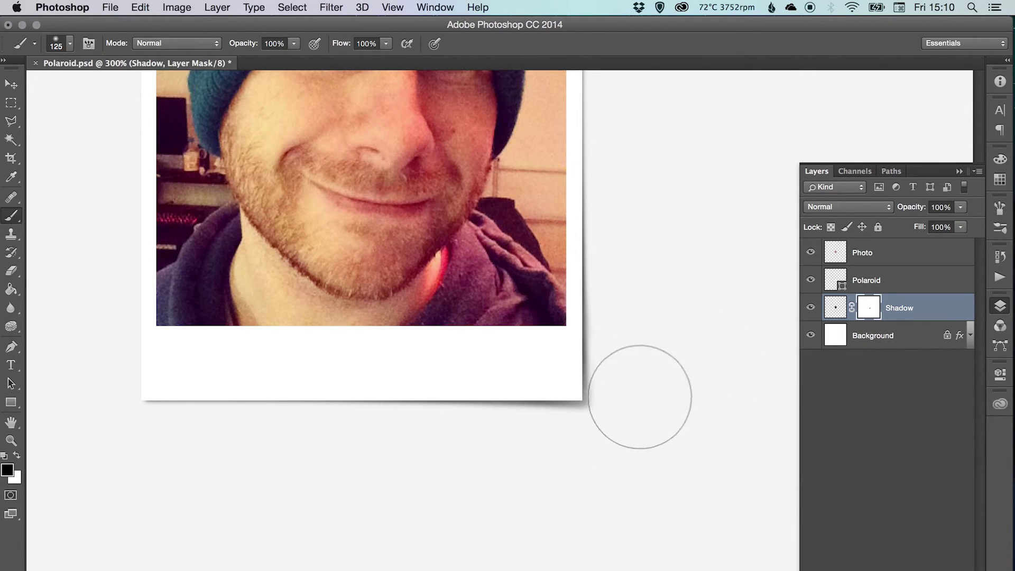
pyautogui.moveTo(581, 411); pyautogui.dragTo(606, 433)
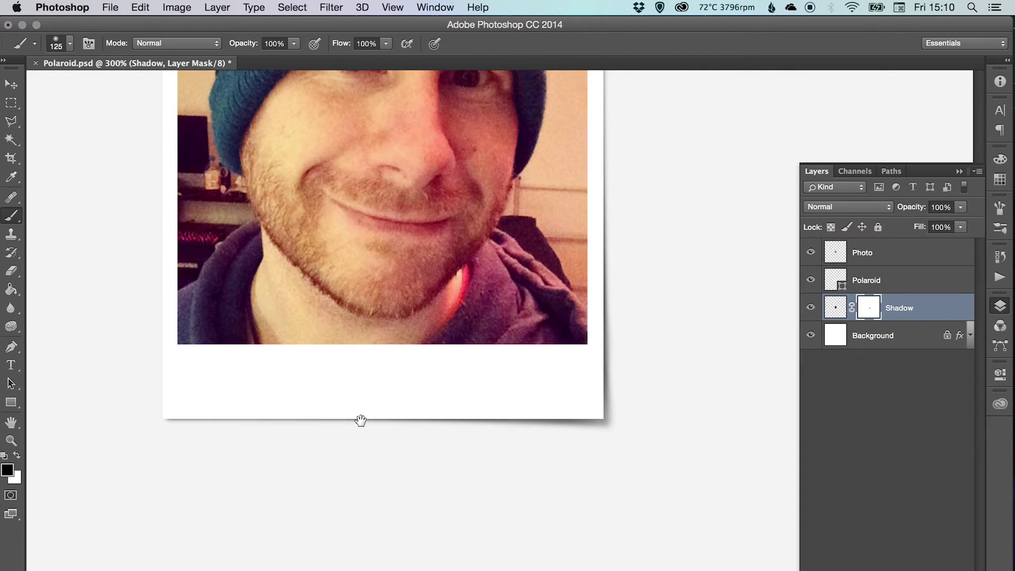
# Brush the Shadow mask so it fades along the right and bottom edges, checking at 200%.
pyautogui.moveTo(360, 420); pyautogui.dragTo(363, 452)
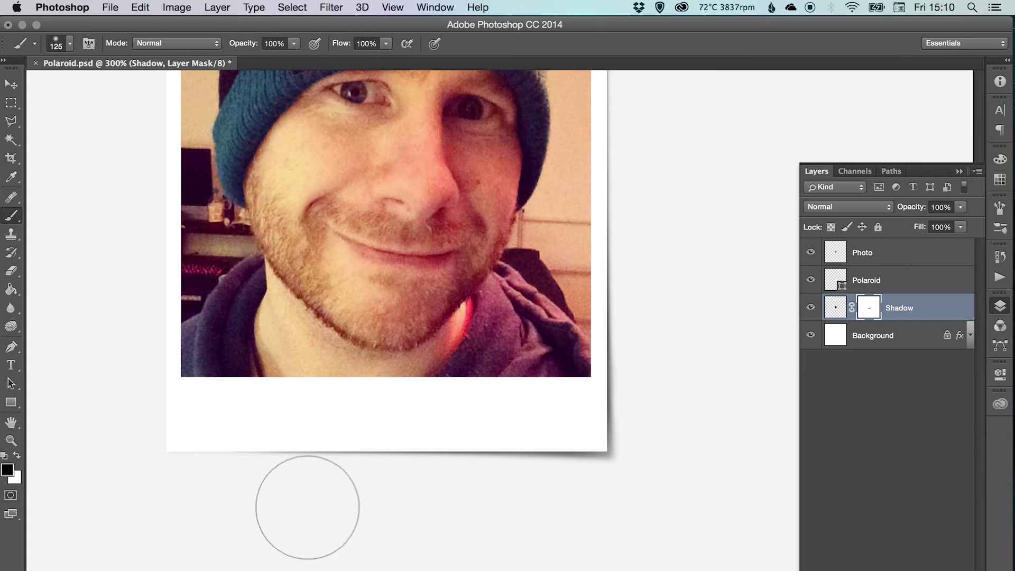
pyautogui.moveTo(491, 377); pyautogui.dragTo(421, 547)
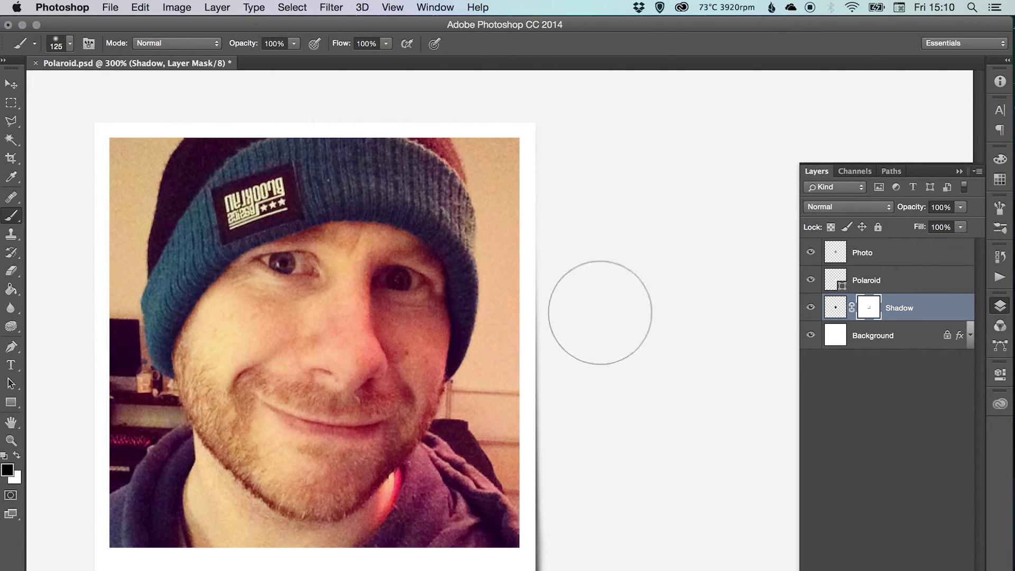
pyautogui.moveTo(642, 380); pyautogui.dragTo(700, 274)
pyautogui.press('v')
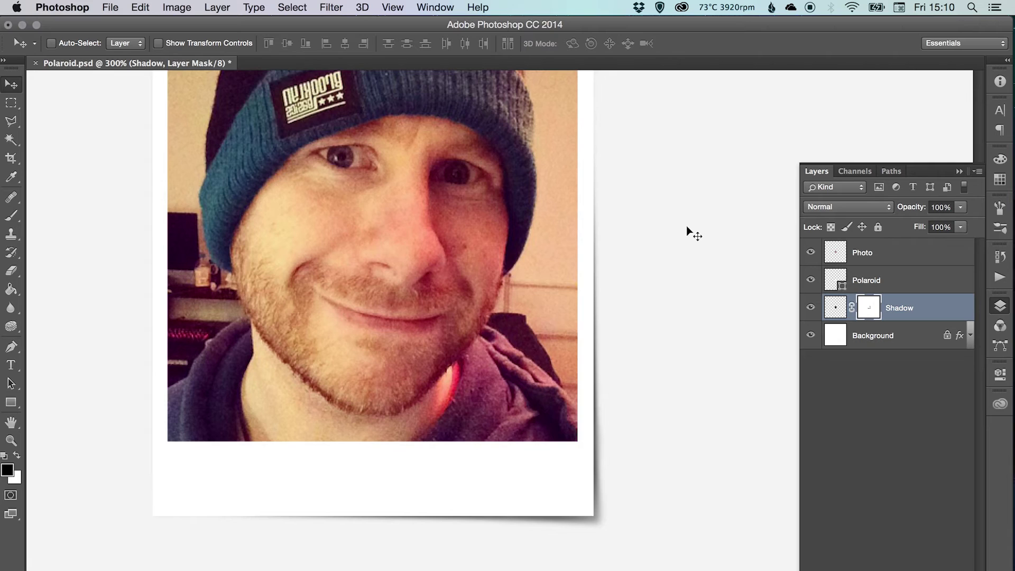
pyautogui.press('super+minus')
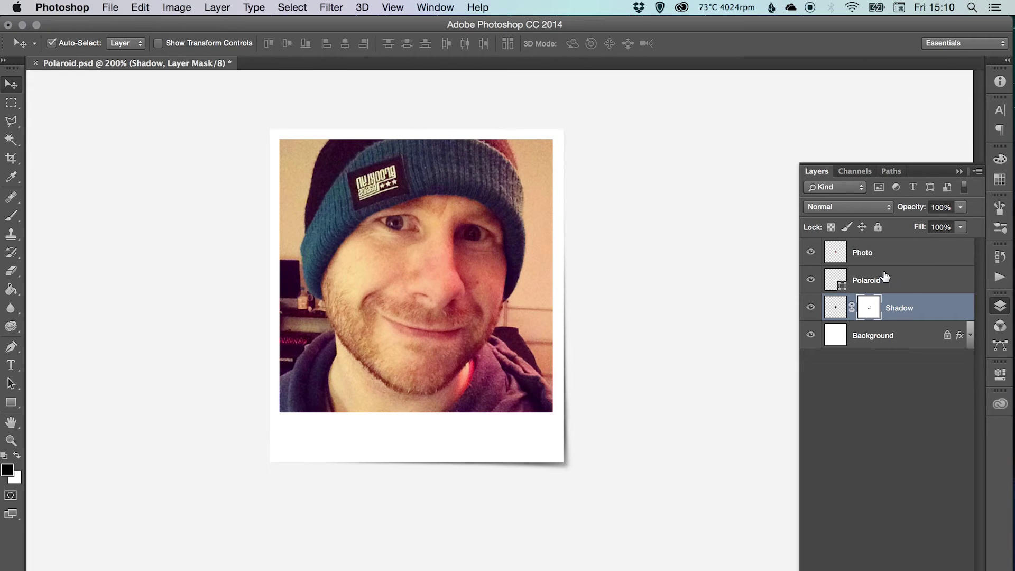
pyautogui.press('b')
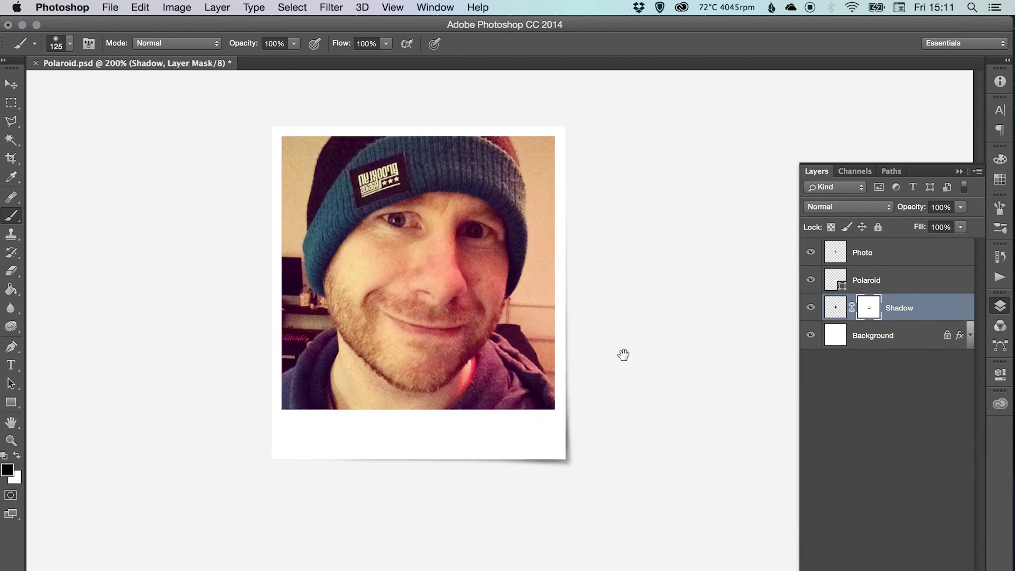
pyautogui.moveTo(623, 356); pyautogui.dragTo(651, 327)
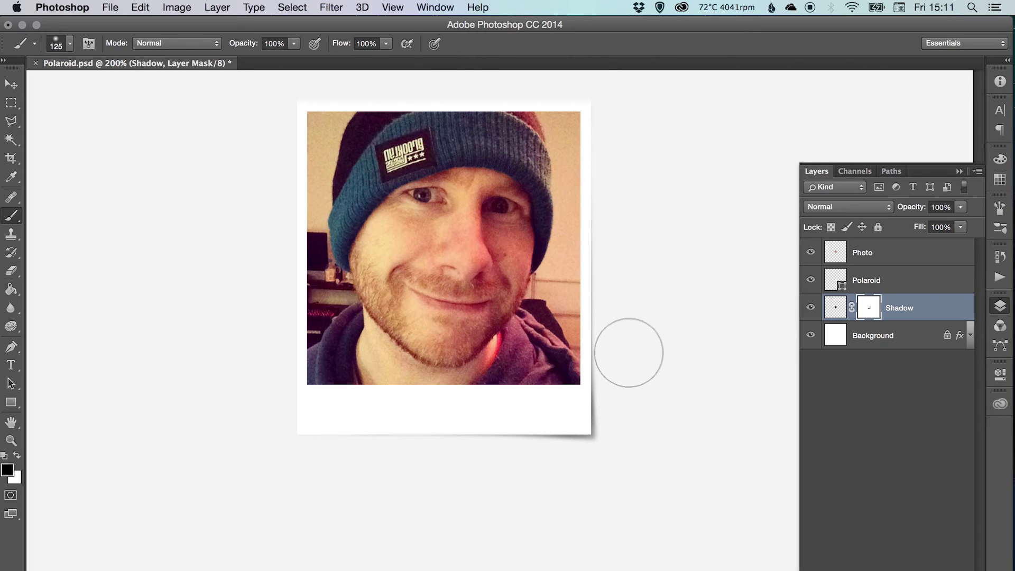
pyautogui.scroll(3, 630, 310)
pyautogui.press('v')
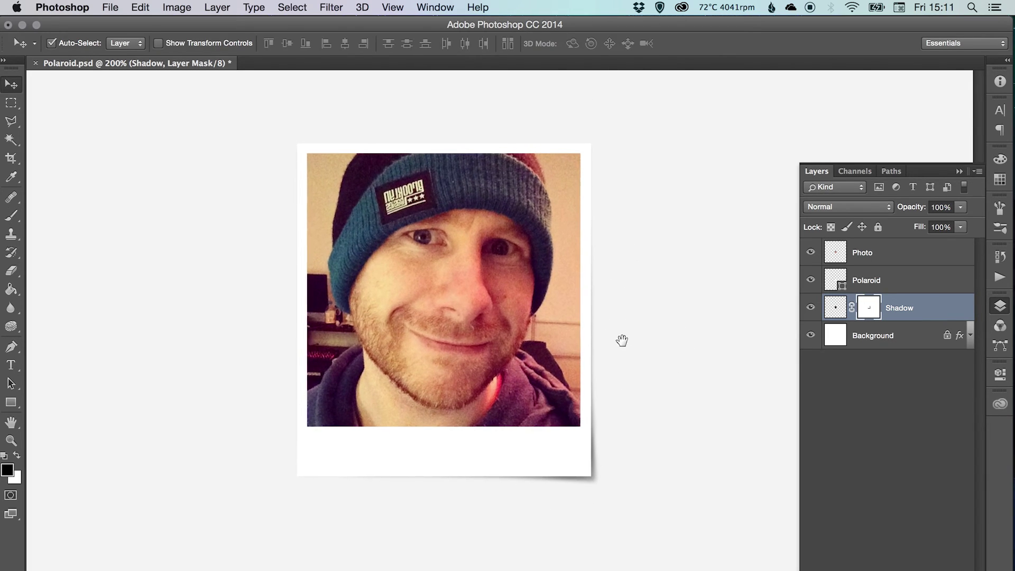
pyautogui.moveTo(620, 340); pyautogui.dragTo(643, 347)
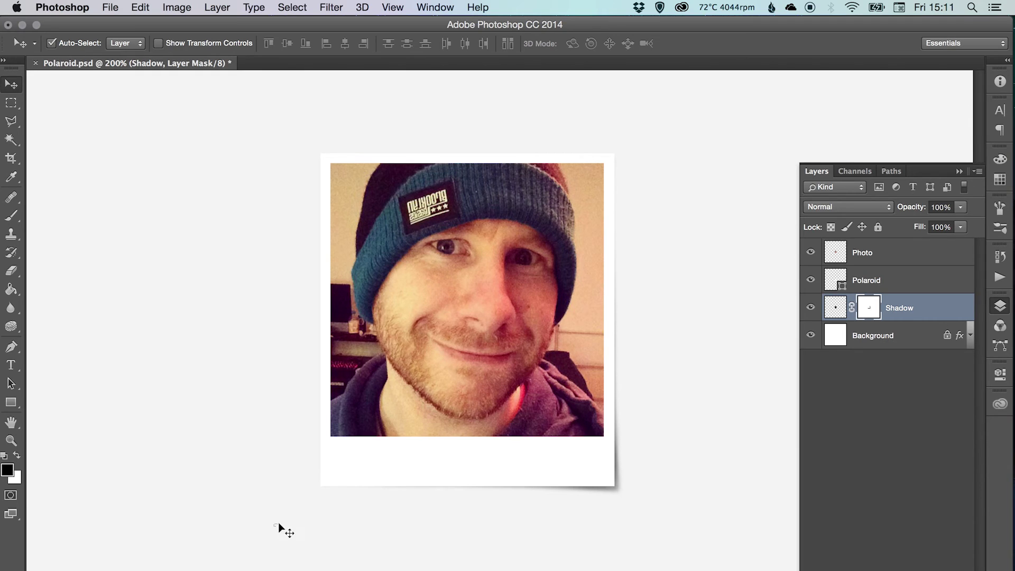
# Select the Photo, Polaroid and Shadow layers and rotate them together by -15°.
pyautogui.moveTo(278, 523)
pyautogui.mouseDown()
pyautogui.moveTo(493, 384)
pyautogui.moveTo(682, 162)
pyautogui.moveTo(684, 128)
pyautogui.moveTo(668, 108)
pyautogui.mouseUp()
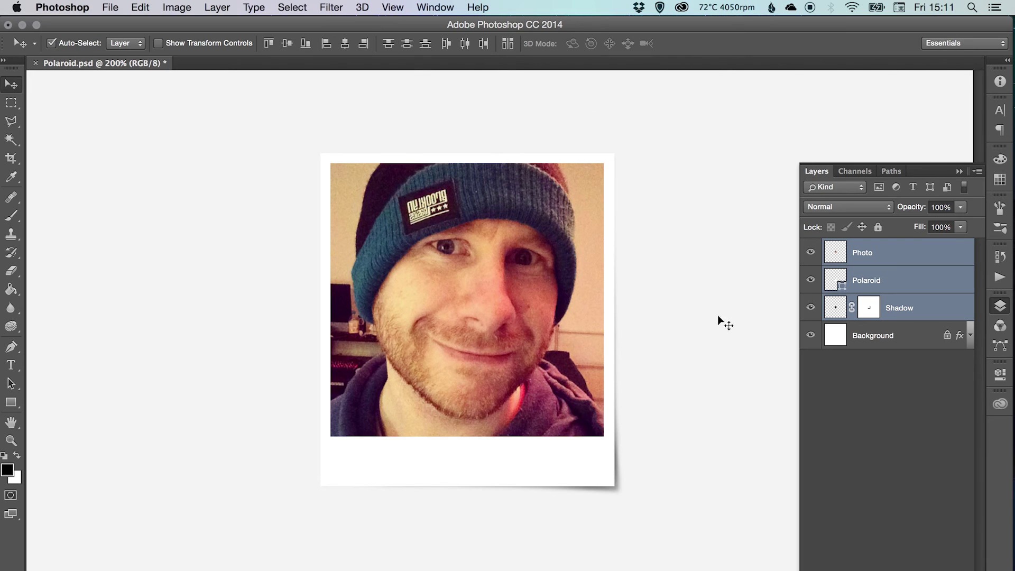
pyautogui.click(138, 7)
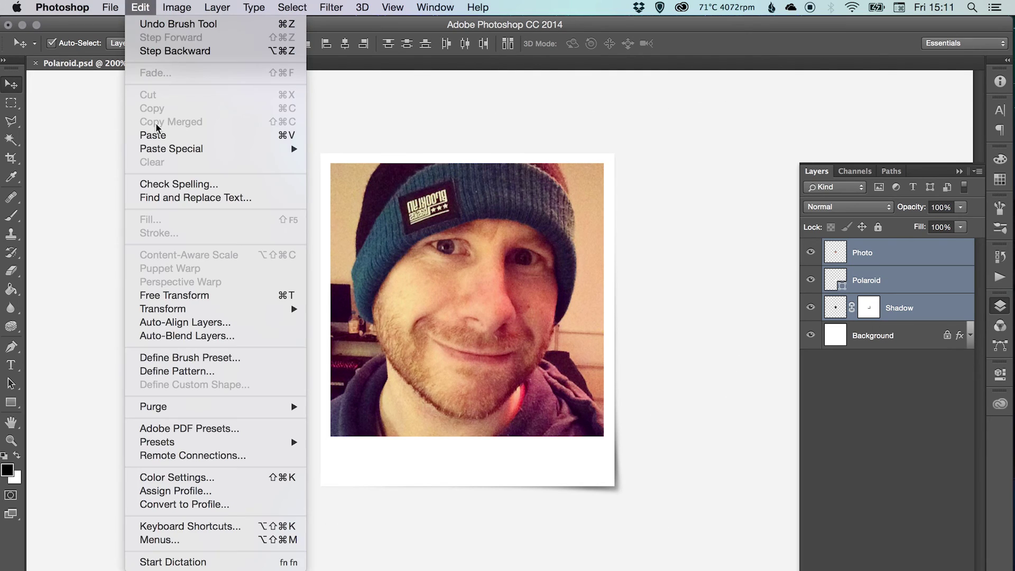
pyautogui.click(159, 292)
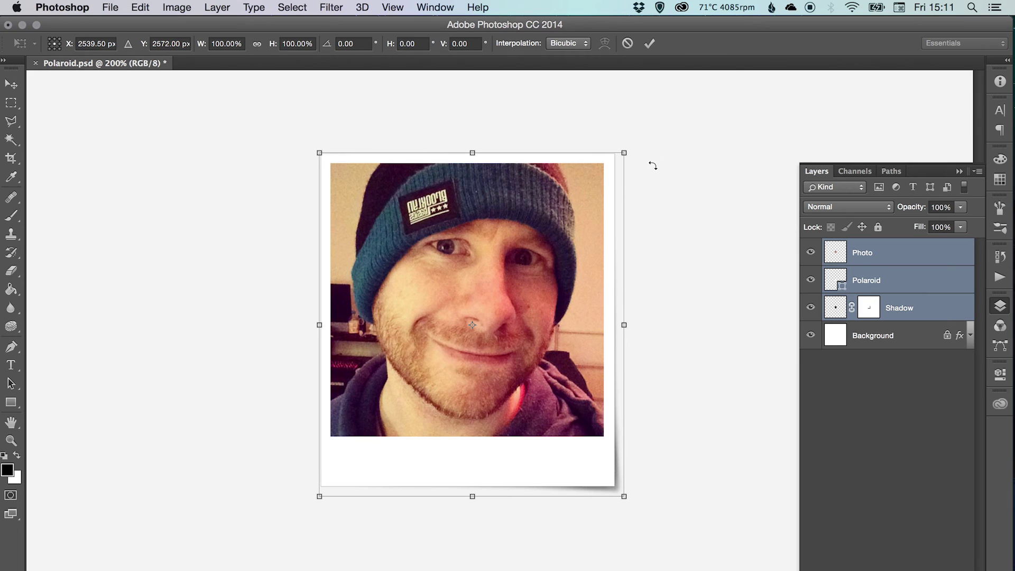
pyautogui.moveTo(653, 165); pyautogui.dragTo(624, 128)
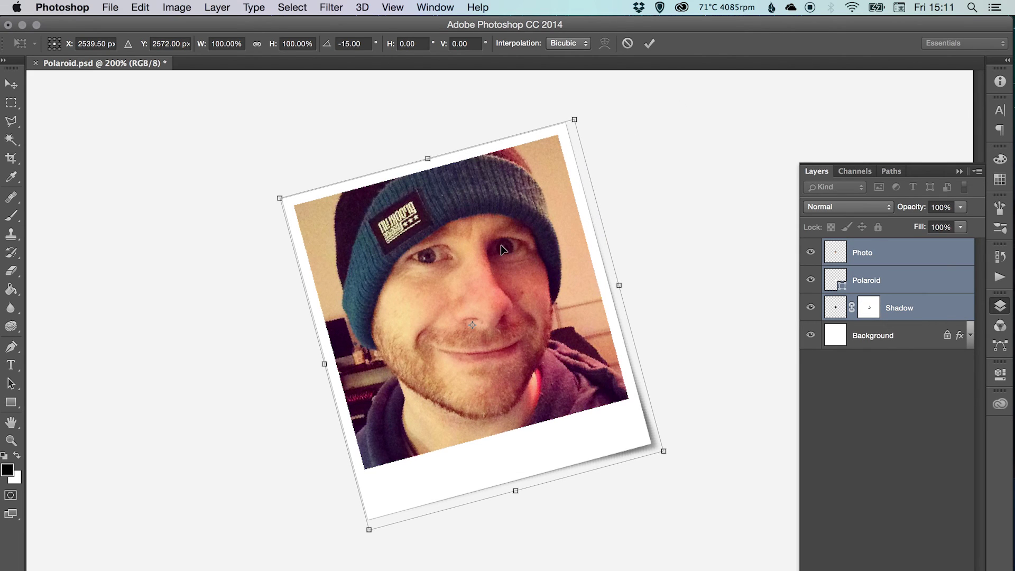
pyautogui.press('Return')
pyautogui.moveTo(610, 288); pyautogui.dragTo(607, 302)
pyautogui.click(999, 303)
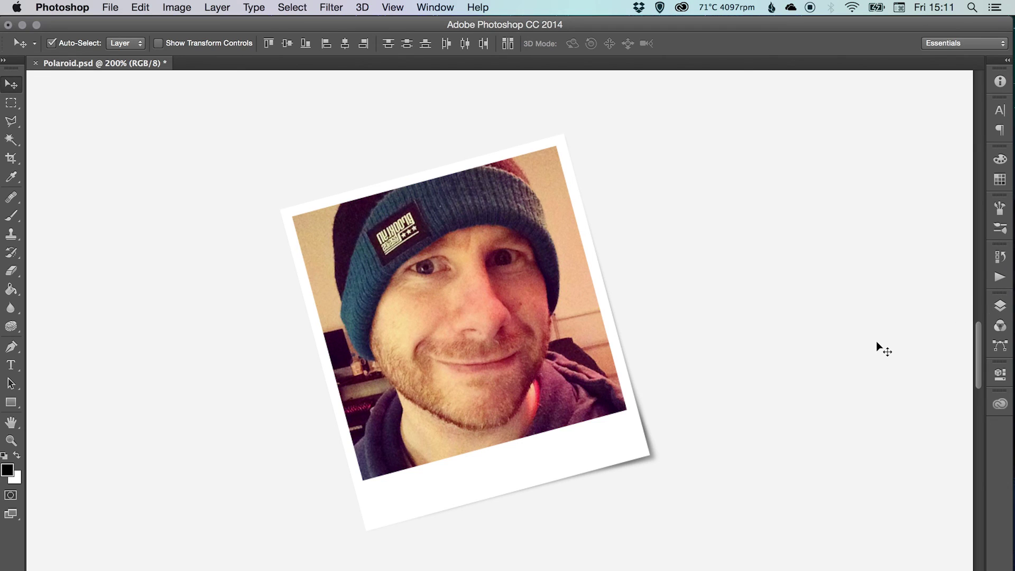